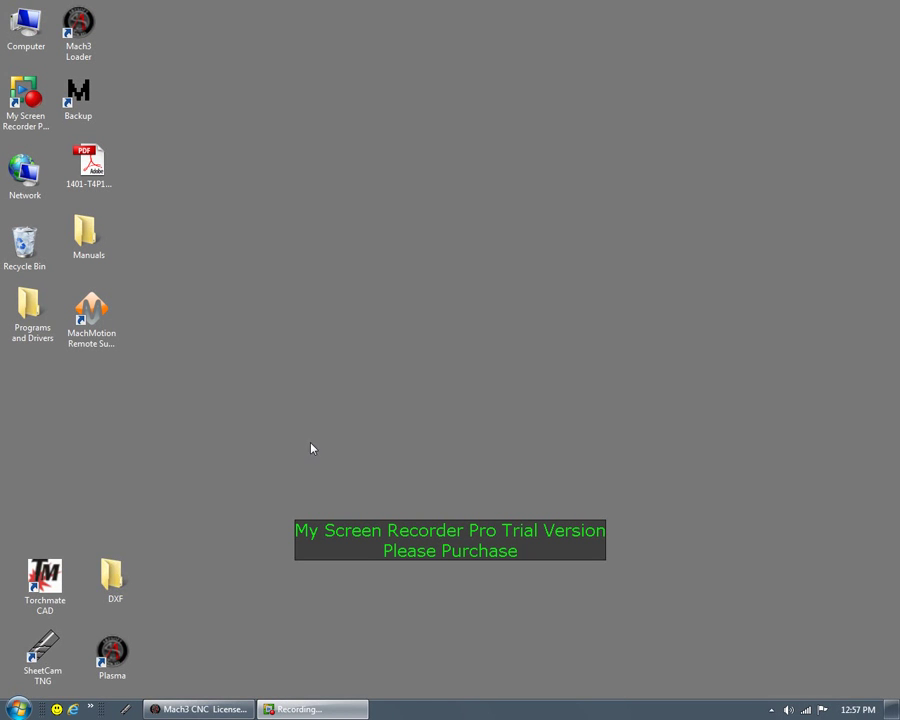
- Launch Torchmate CAD with a blank drawing, check the running Mach3 CNC window, and return to the drawing
click(52, 606)
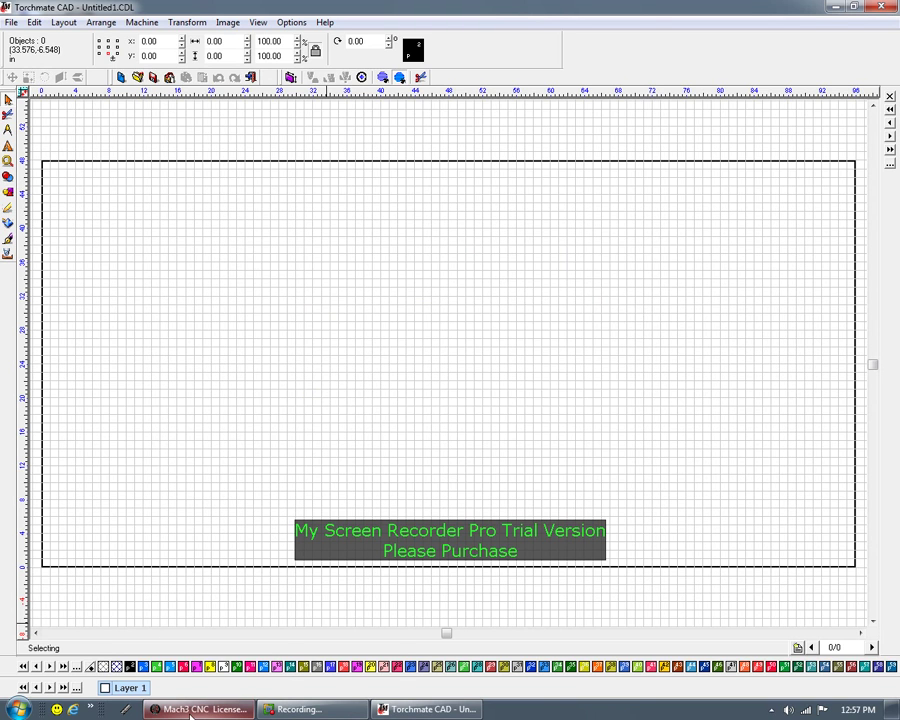
mouse_move(305, 710)
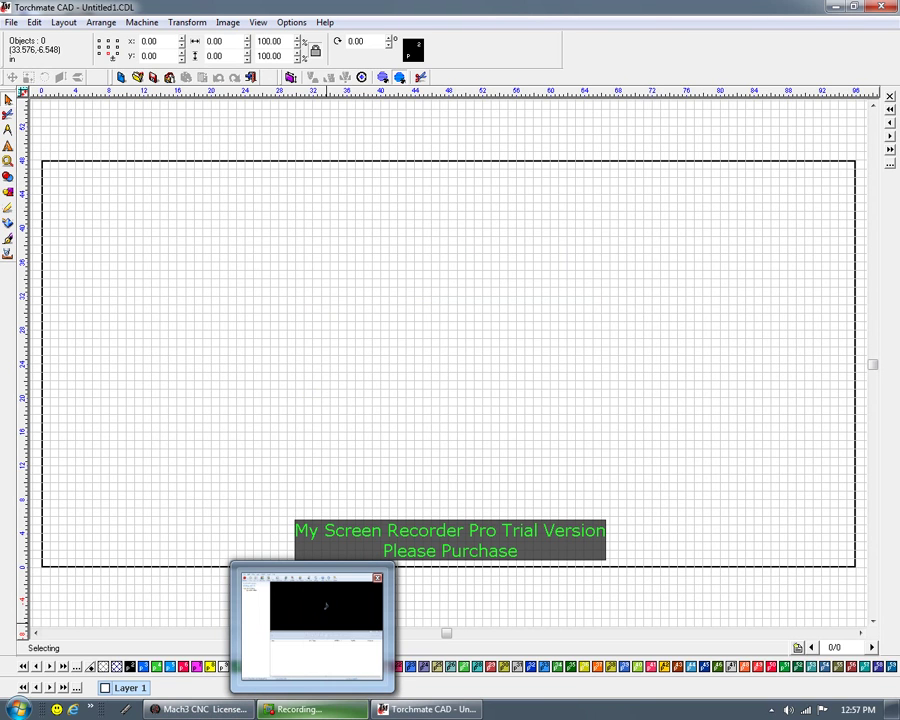
click(229, 710)
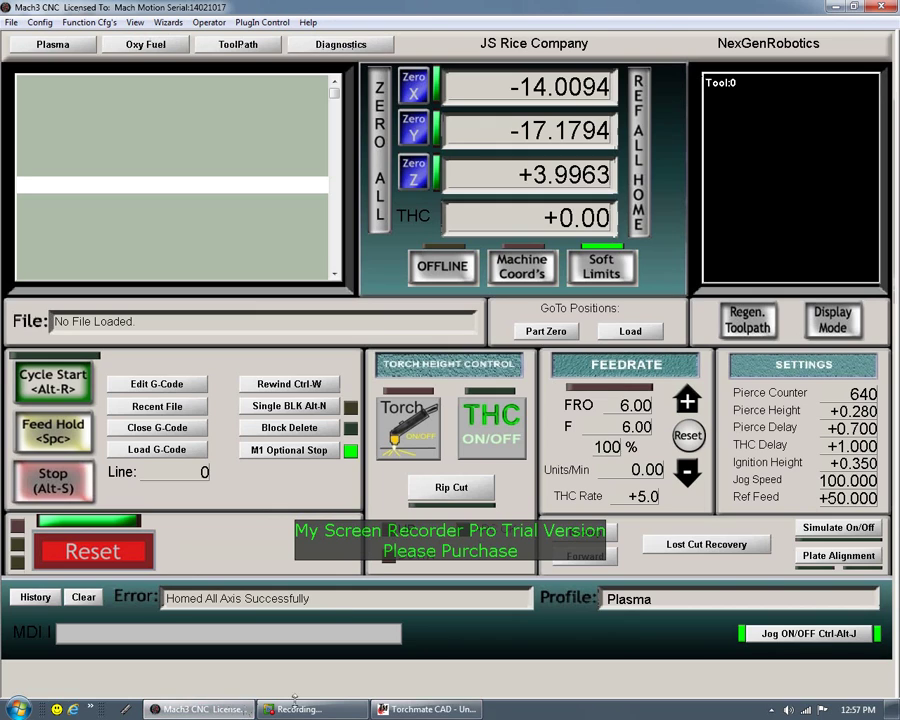
click(401, 712)
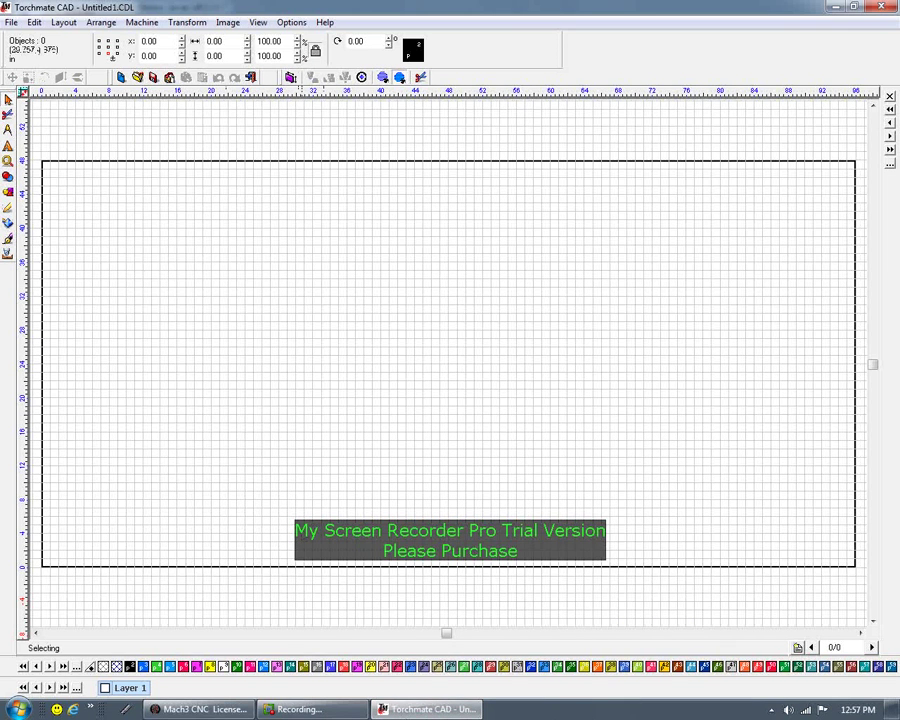
- Draw a rectangle from the plate's origin corner and set its width and height to 10 inches each
click(8, 192)
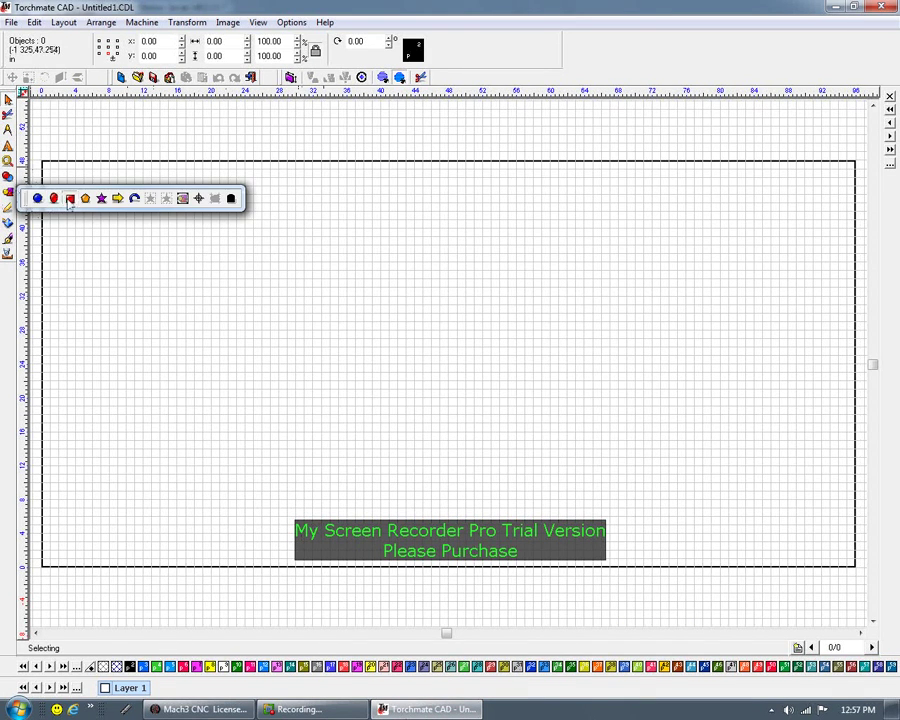
click(54, 197)
mouse_move(42, 566)
mouse_down()
mouse_move(172, 434)
mouse_move(166, 439)
mouse_up()
click(130, 41)
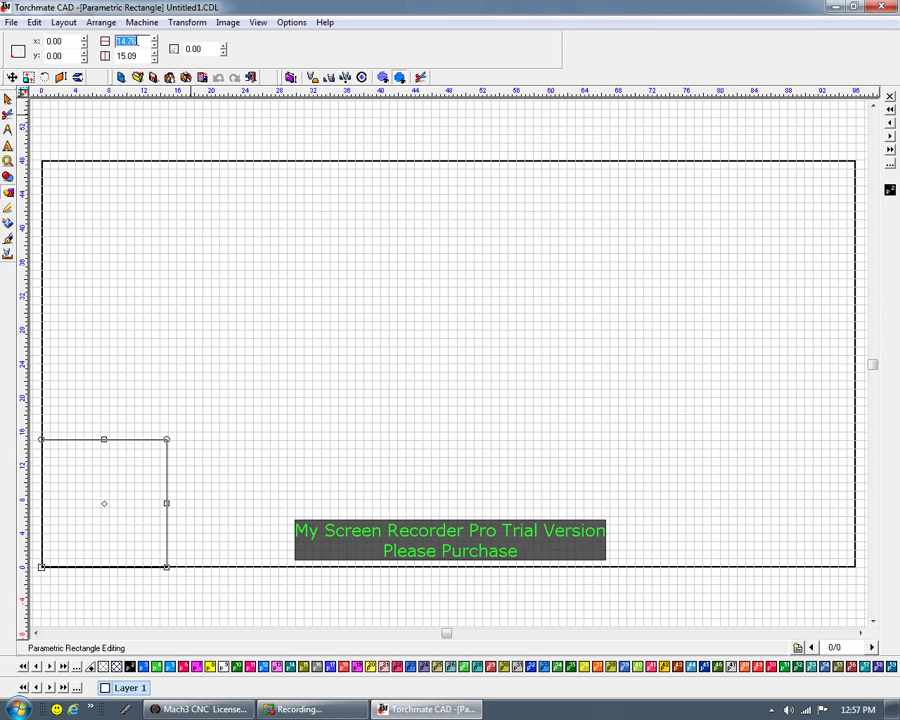
text(10)
key(Tab)
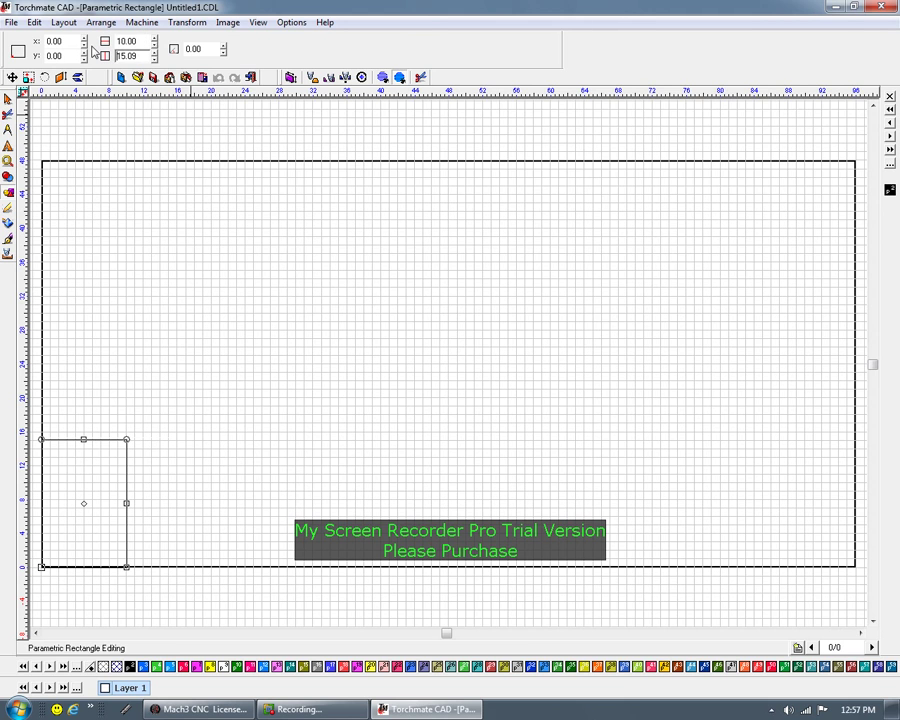
drag(146, 60, 90, 55)
text(10)
key(Return)
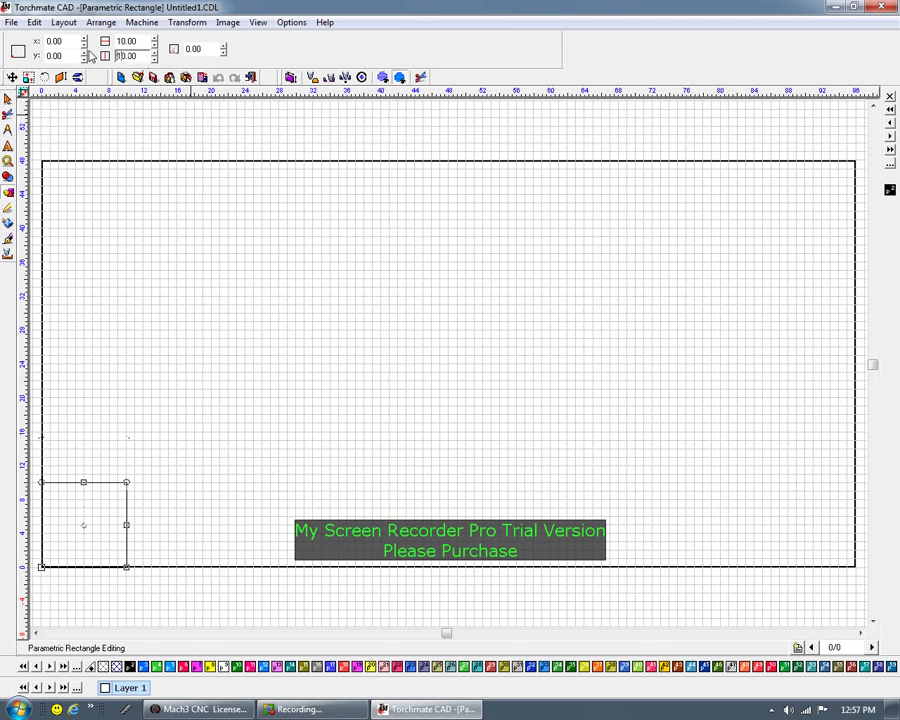
- Move the square so its center sits on the plate's origin corner, and finish editing it
click(116, 508)
drag(82, 524, 365, 573)
click(410, 470)
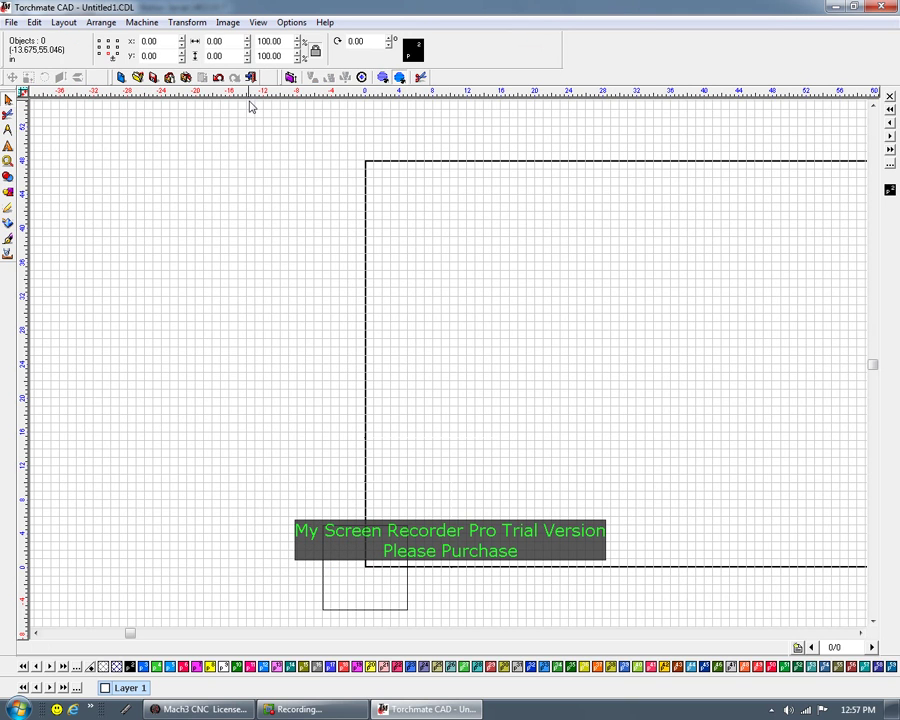
- Draw a circle with a 1.5 inch radius and move its center onto the origin, inside the square
click(8, 191)
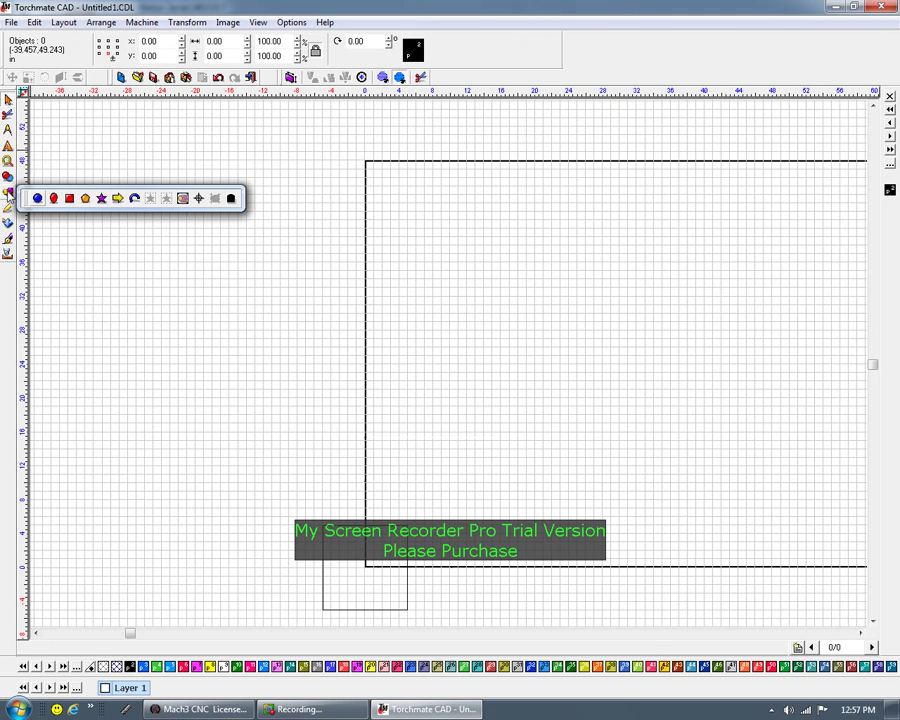
click(38, 195)
mouse_move(243, 296)
mouse_down()
mouse_move(275, 350)
mouse_move(255, 315)
mouse_move(260, 296)
mouse_up()
double_click(142, 50)
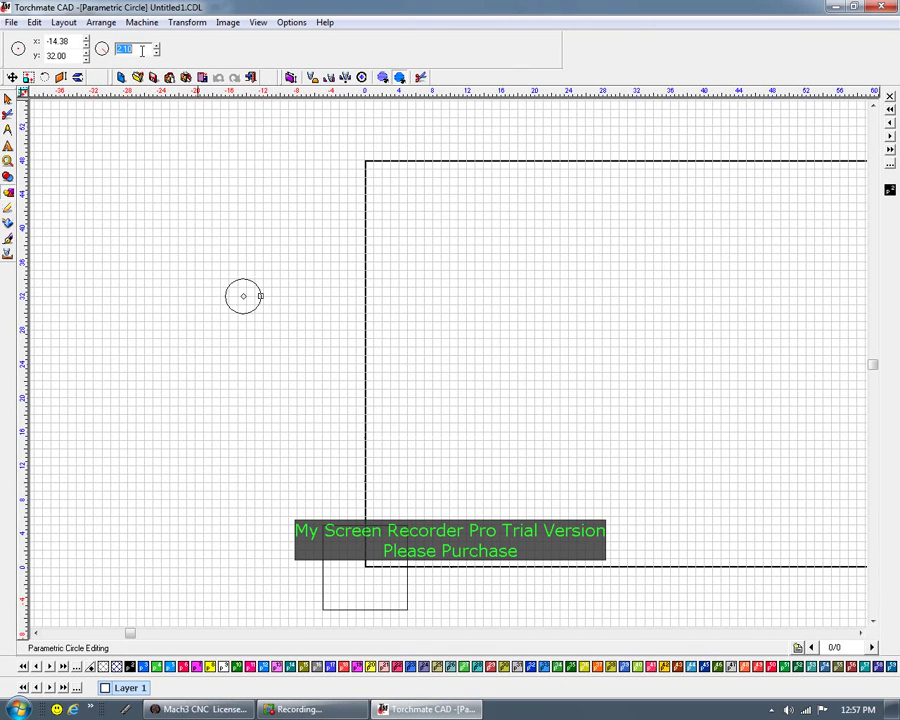
text(1)
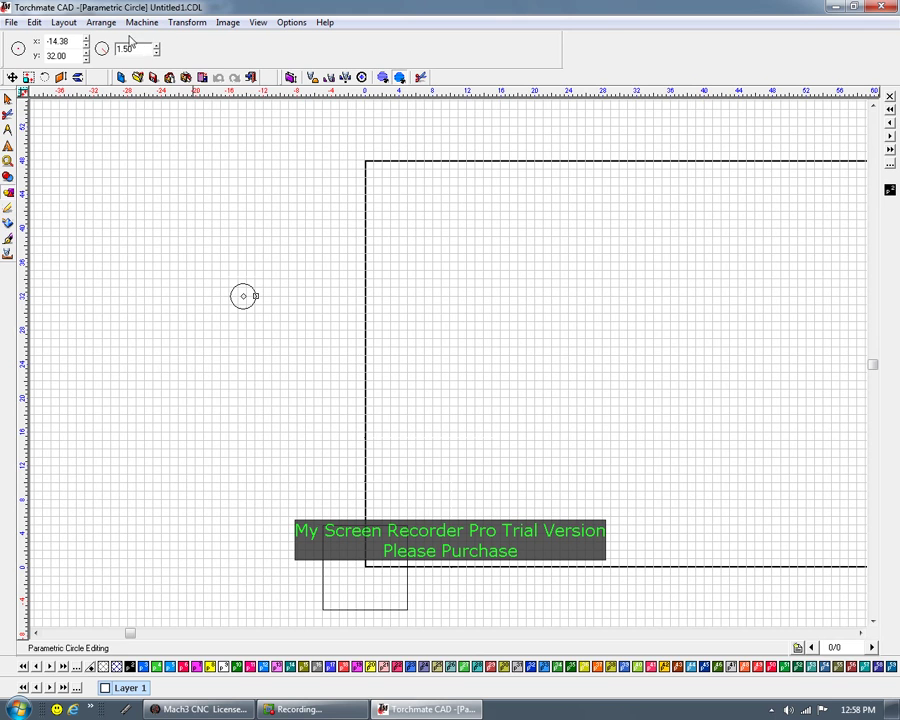
key(Return)
drag(241, 296, 365, 568)
click(304, 264)
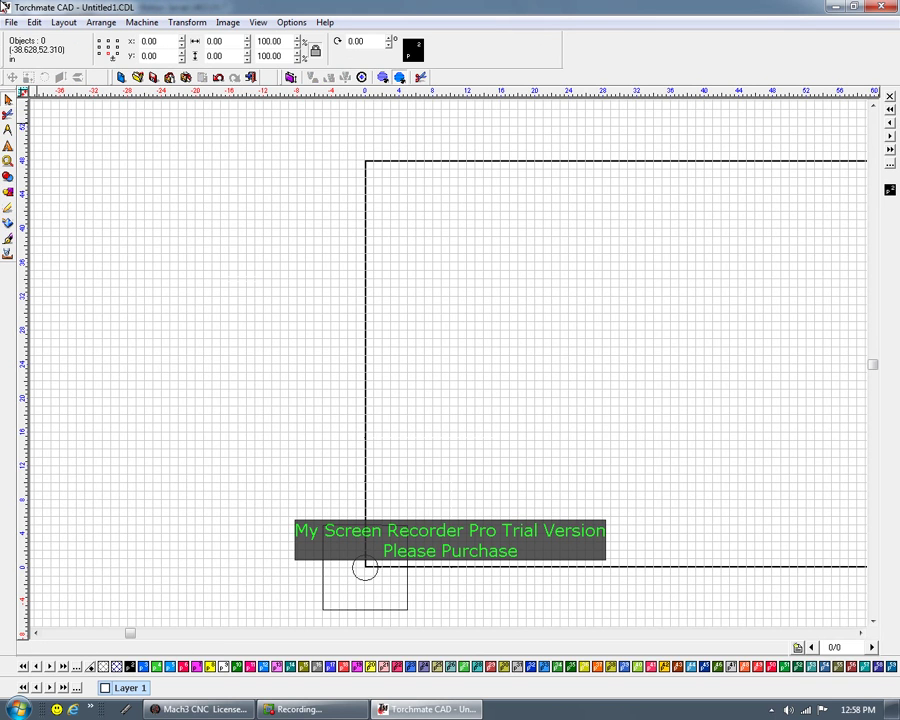
- Round all four corners of the square with the Round Corners transform at a 0.60 radius
scroll(455, 381, up, 3)
scroll(510, 340, up, 2)
scroll(466, 400, down, 5)
scroll(450, 370, up, 2)
scroll(455, 371, down, 3)
scroll(452, 367, up, 6)
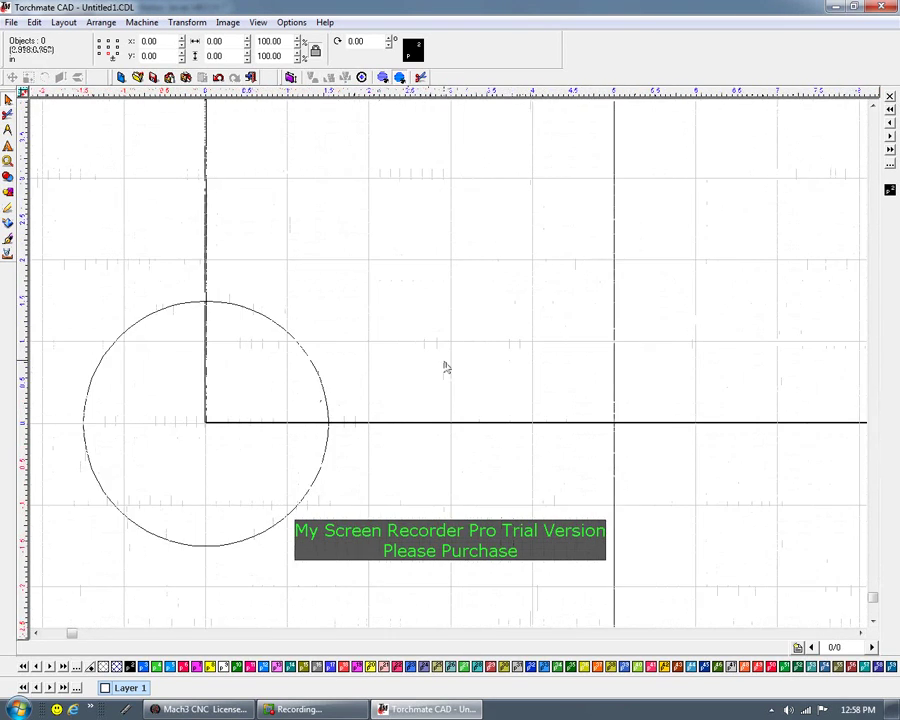
scroll(442, 364, down, 3)
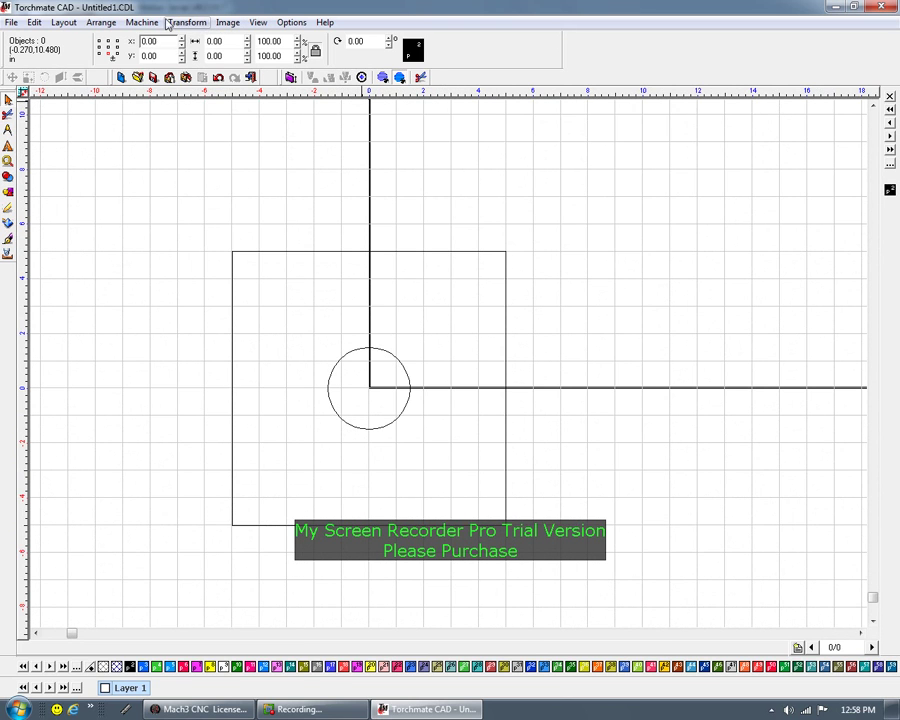
click(187, 21)
click(315, 250)
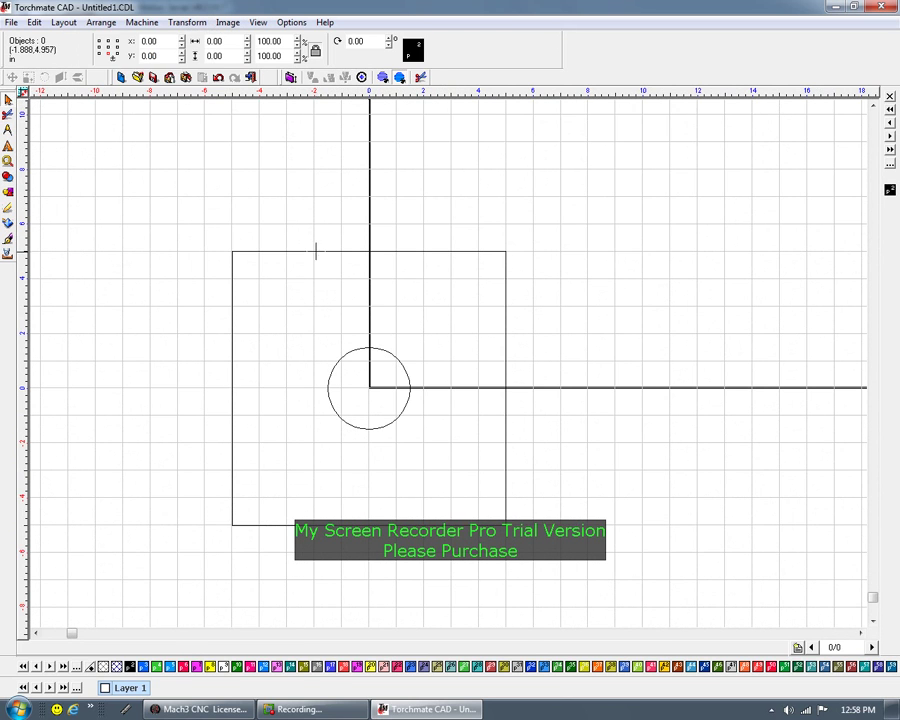
click(317, 251)
click(187, 21)
click(190, 55)
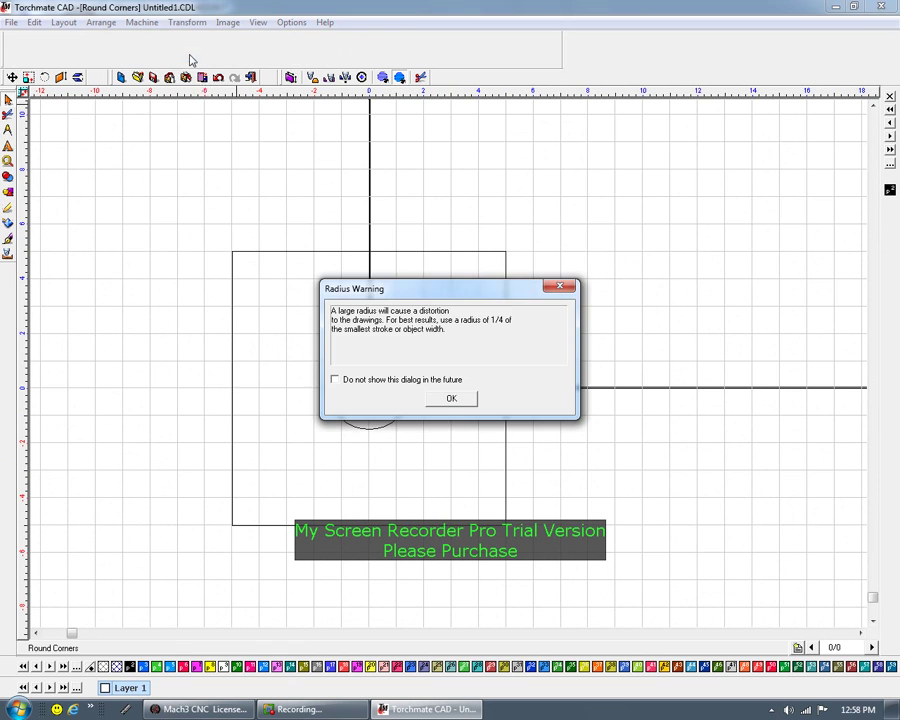
click(451, 400)
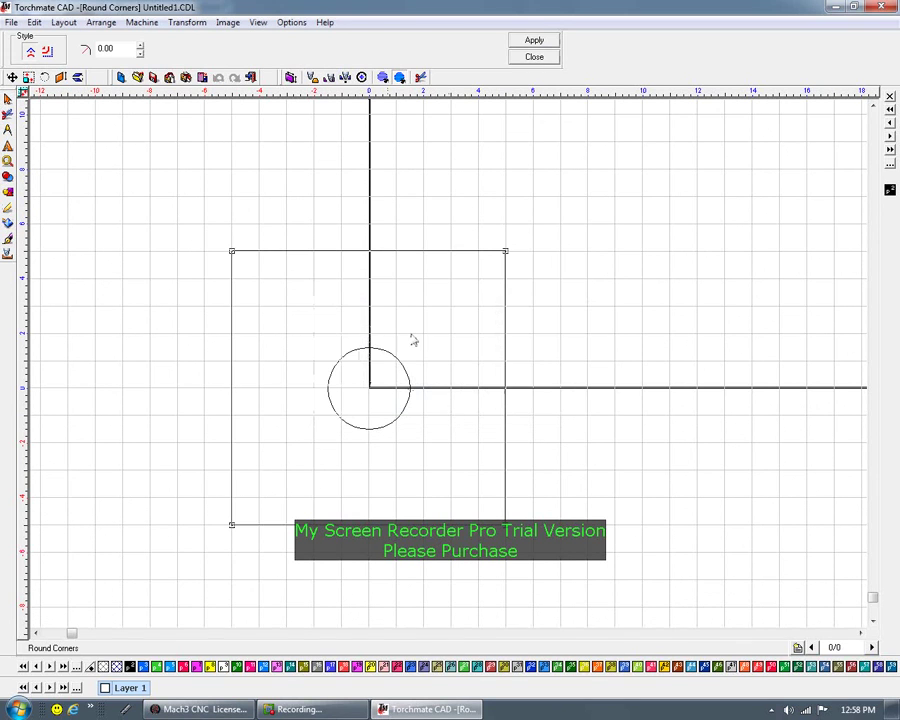
click(141, 51)
click(141, 51)
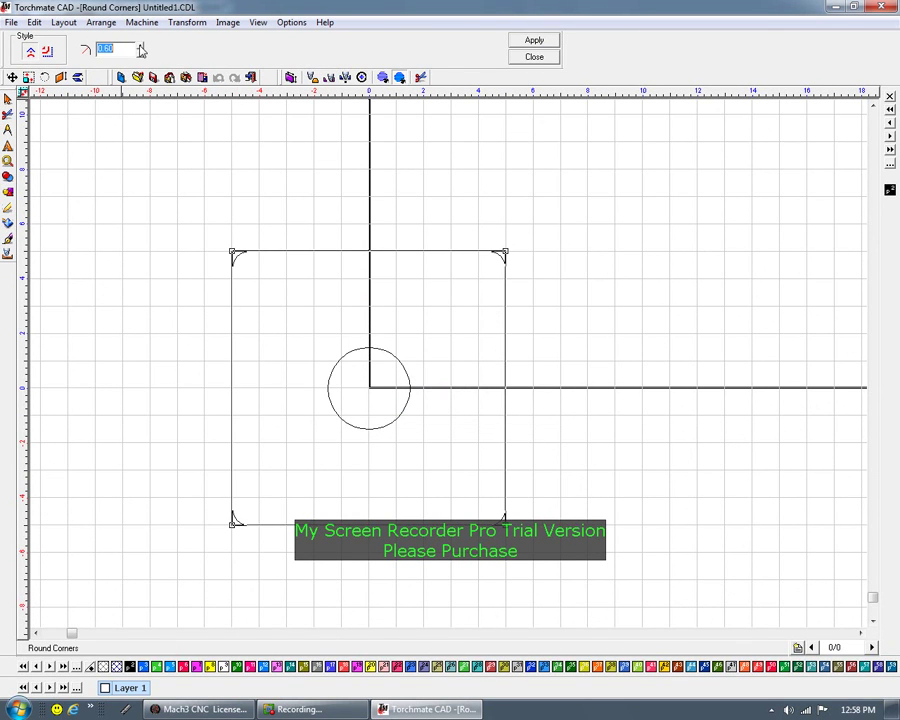
click(534, 40)
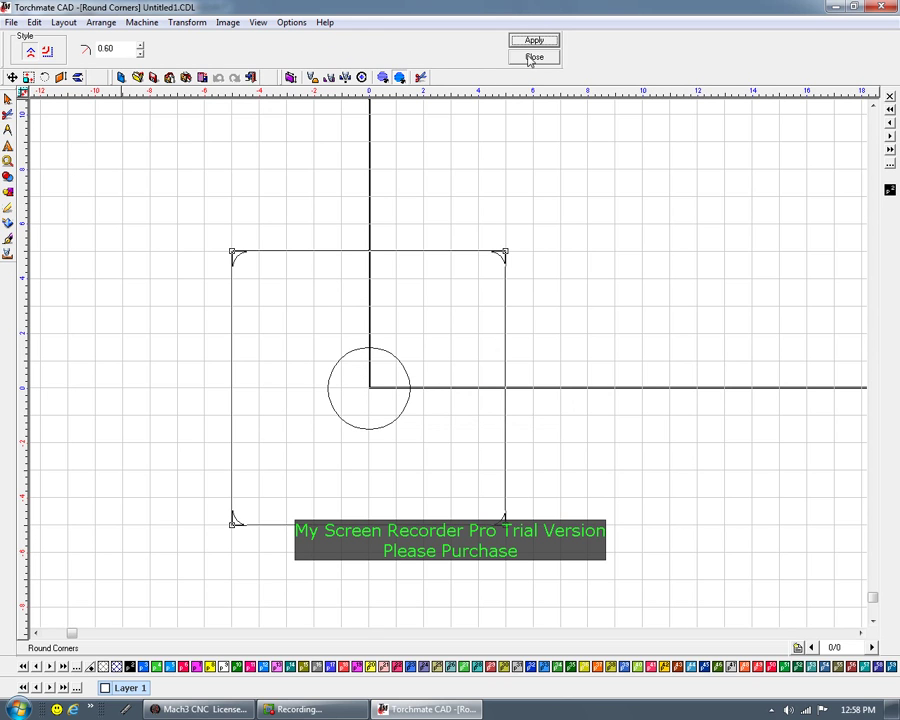
click(534, 57)
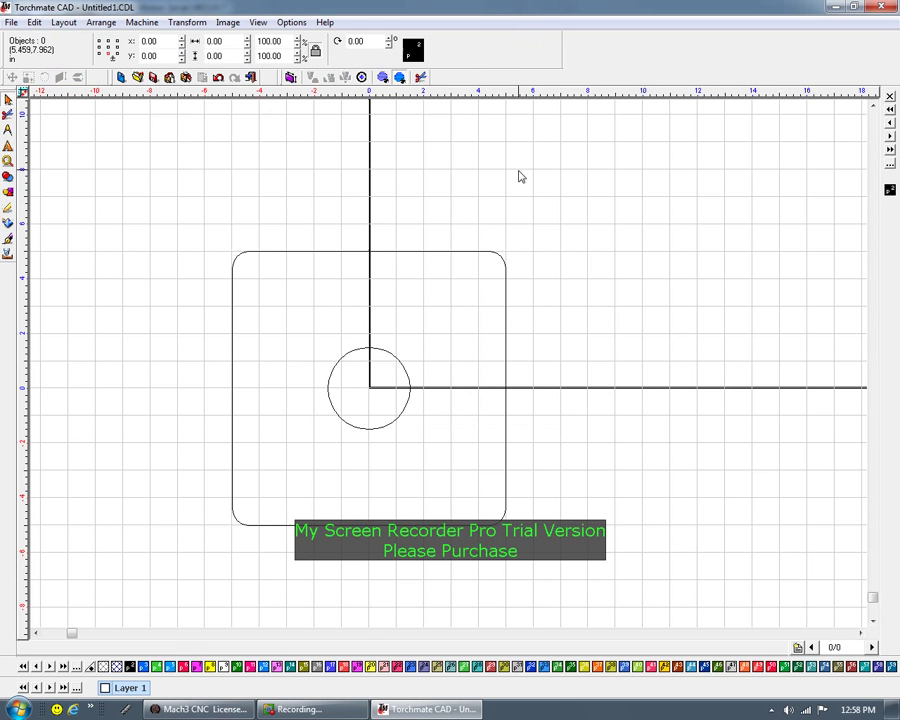
- Export the drawing as DXF (Polyarc) to drop.dxf in the DXF folder, replacing the existing file
click(11, 22)
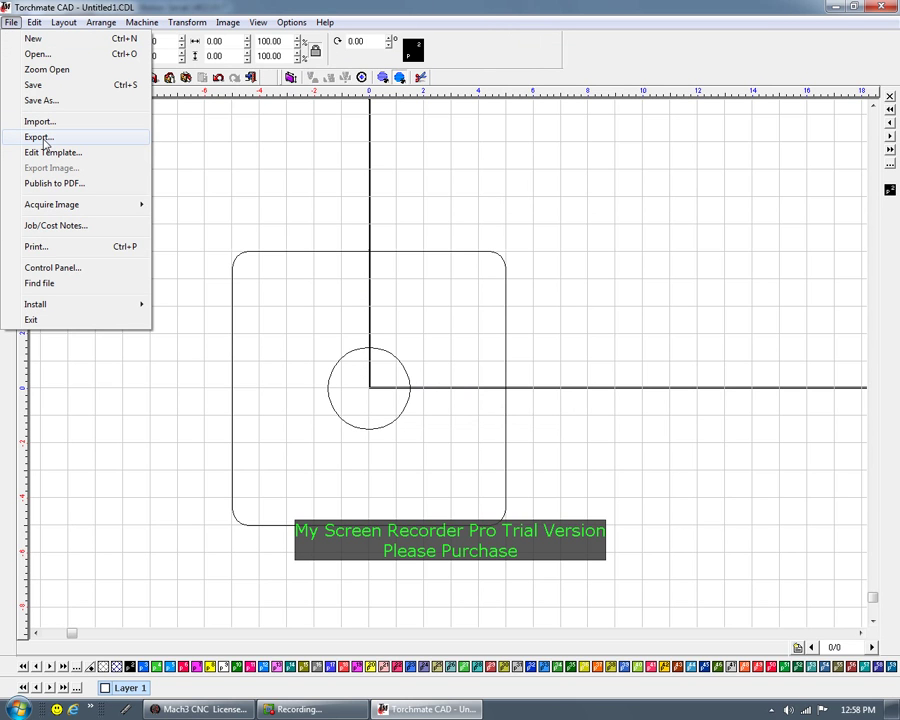
click(38, 137)
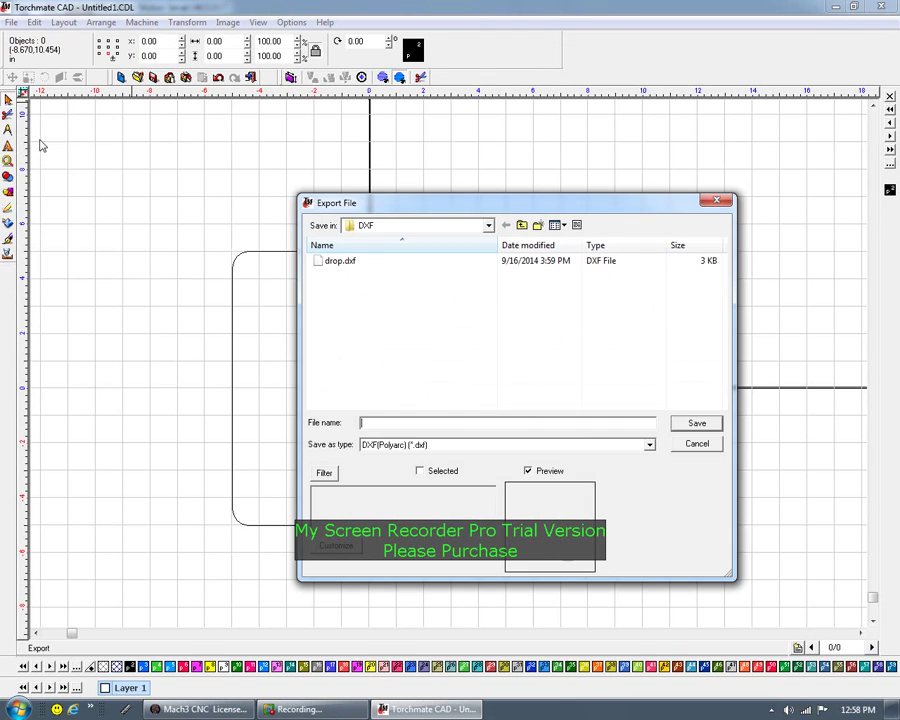
click(357, 262)
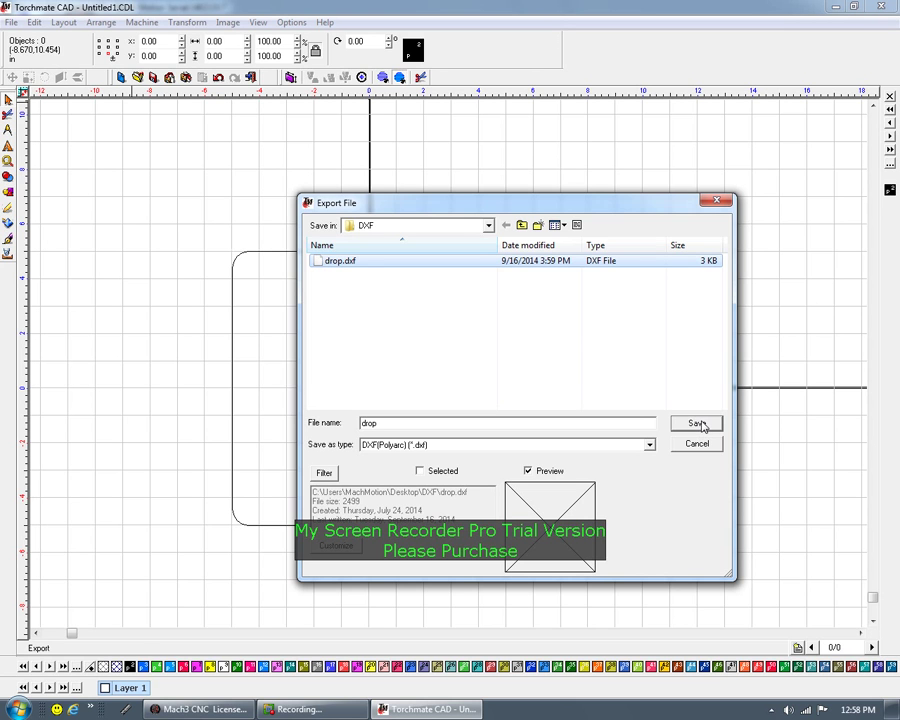
click(698, 428)
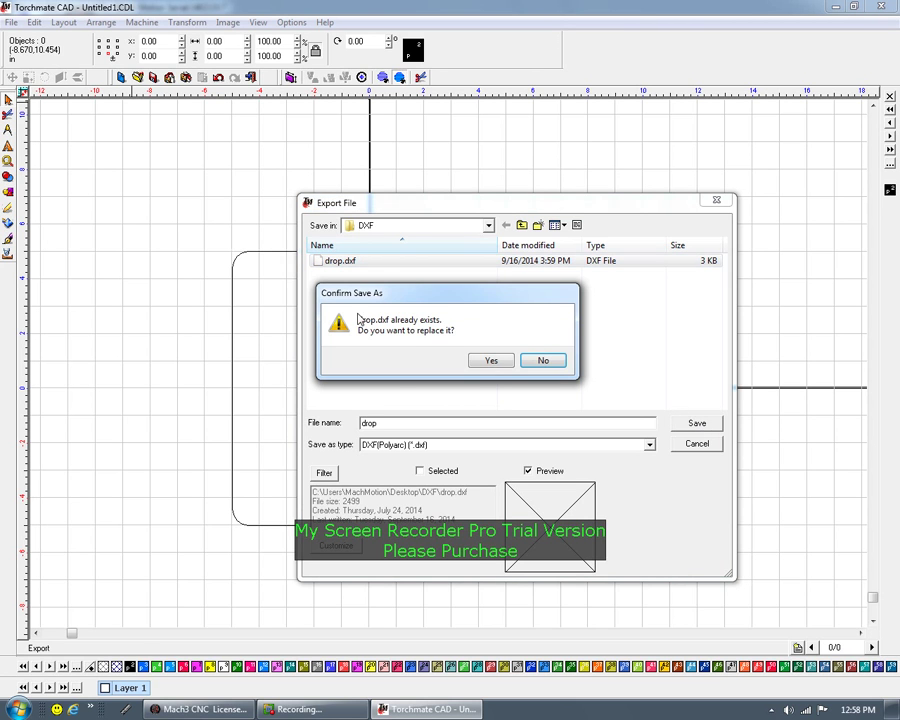
click(490, 362)
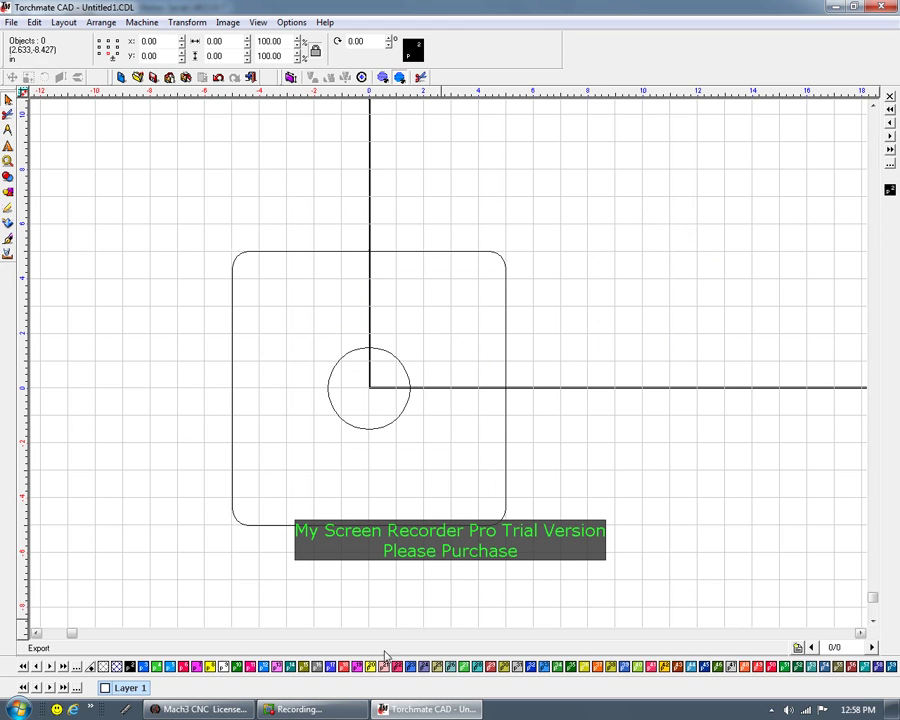
- Look in the desktop's DXF folder for the exported drop.dxf file, and close the folder
click(835, 9)
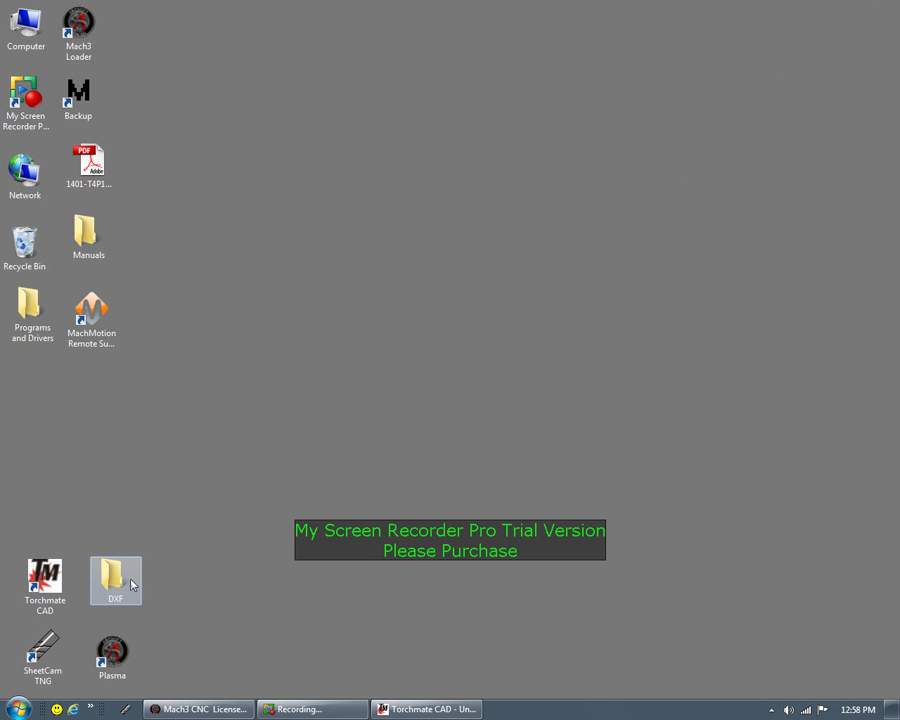
double_click(128, 588)
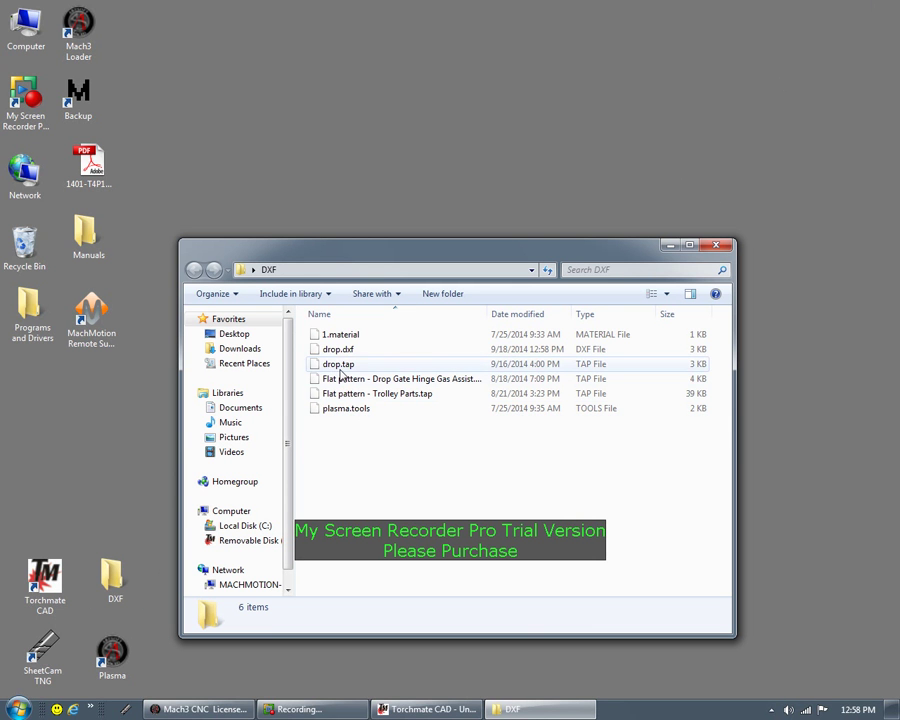
click(716, 244)
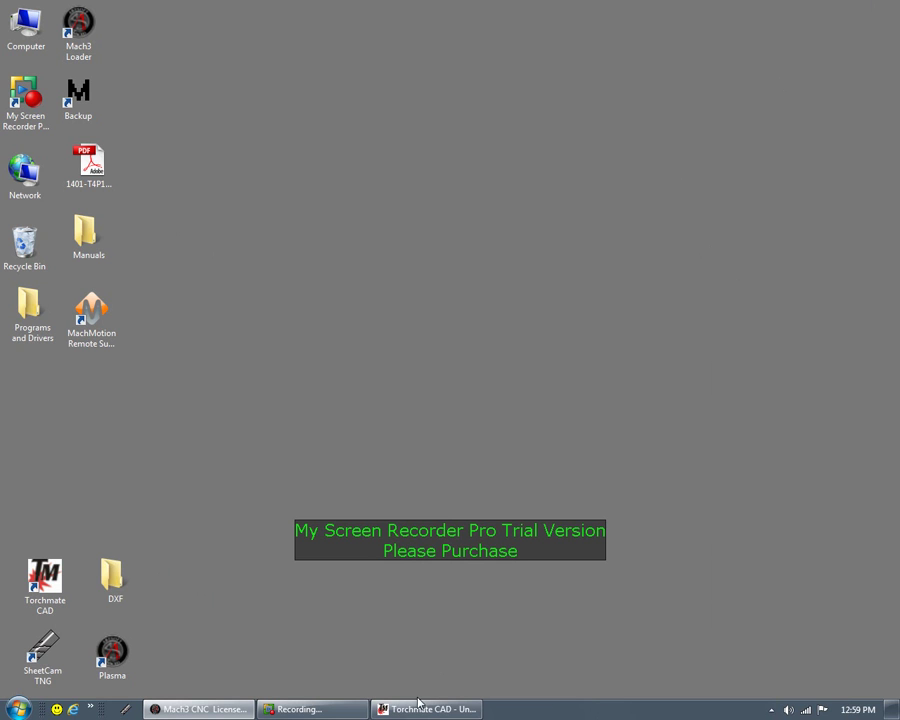
mouse_move(409, 714)
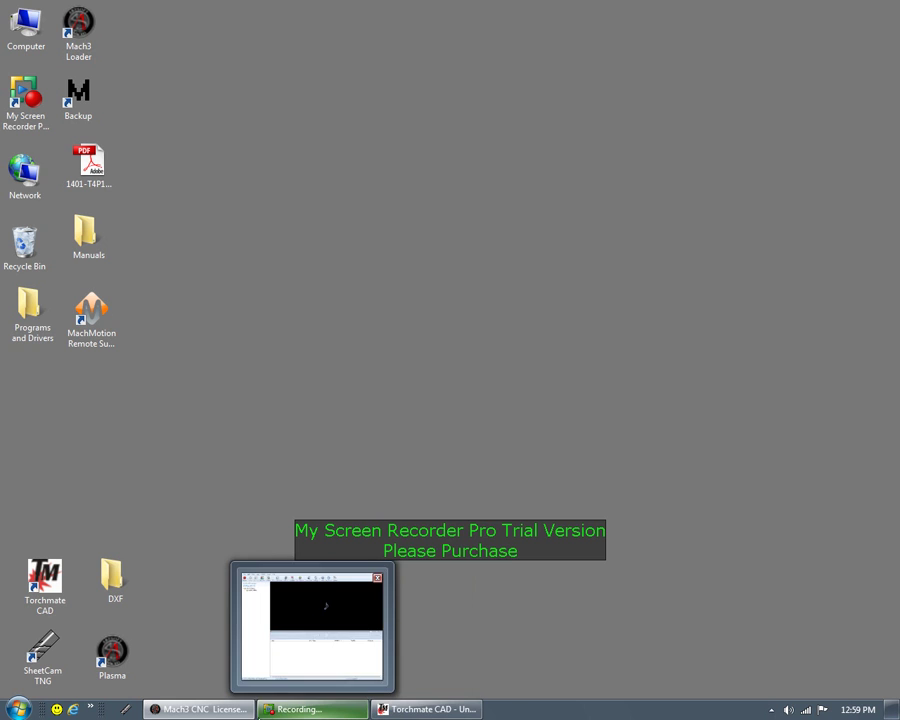
click(395, 675)
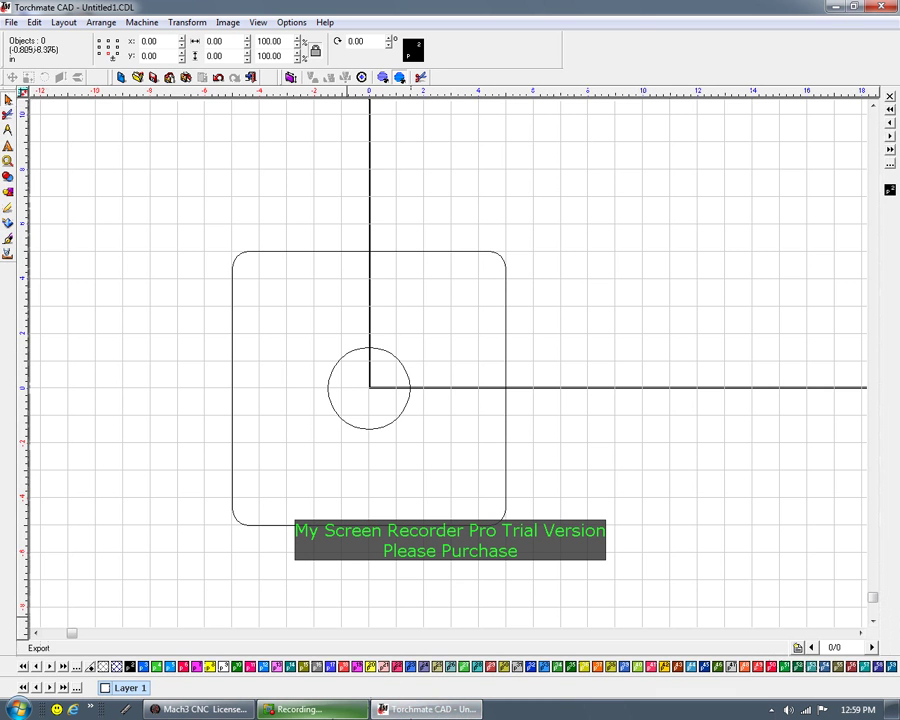
click(400, 709)
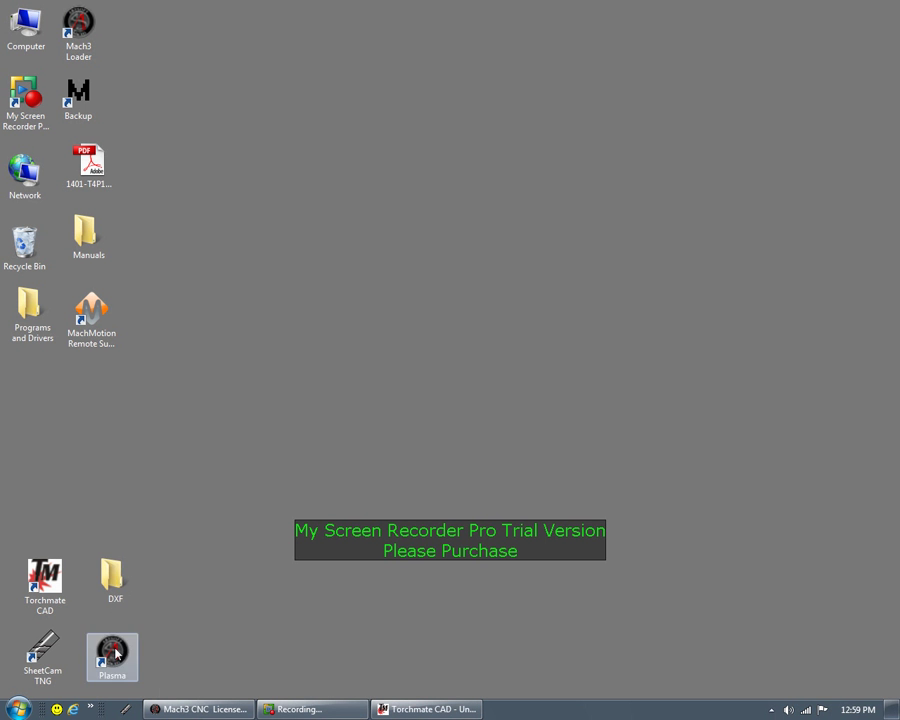
- Launch SheetCam TNG, decline loading the automatic backup, and maximize its window
double_click(55, 661)
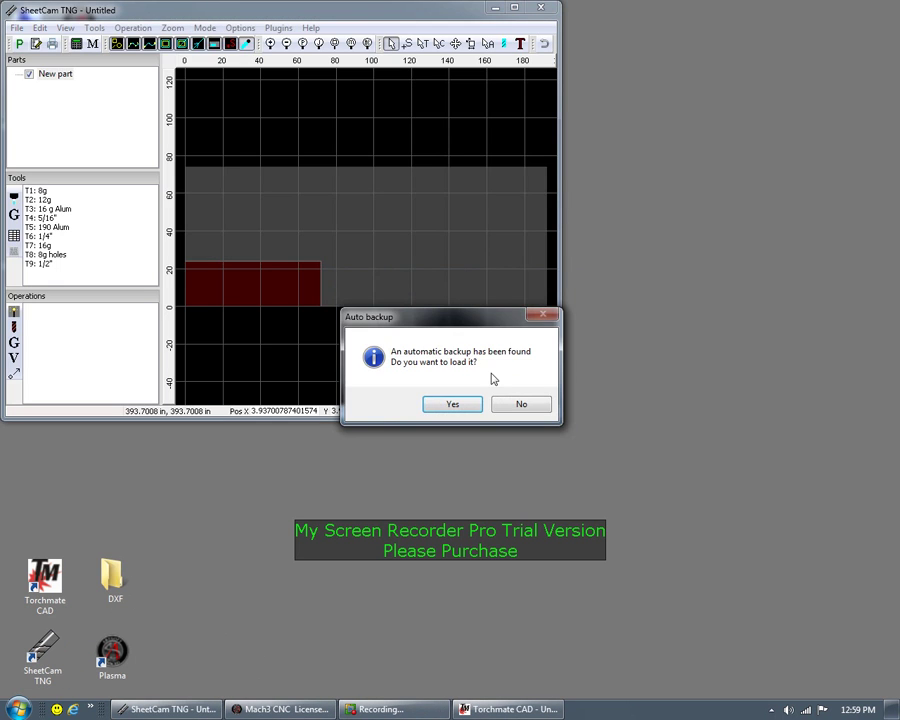
click(476, 408)
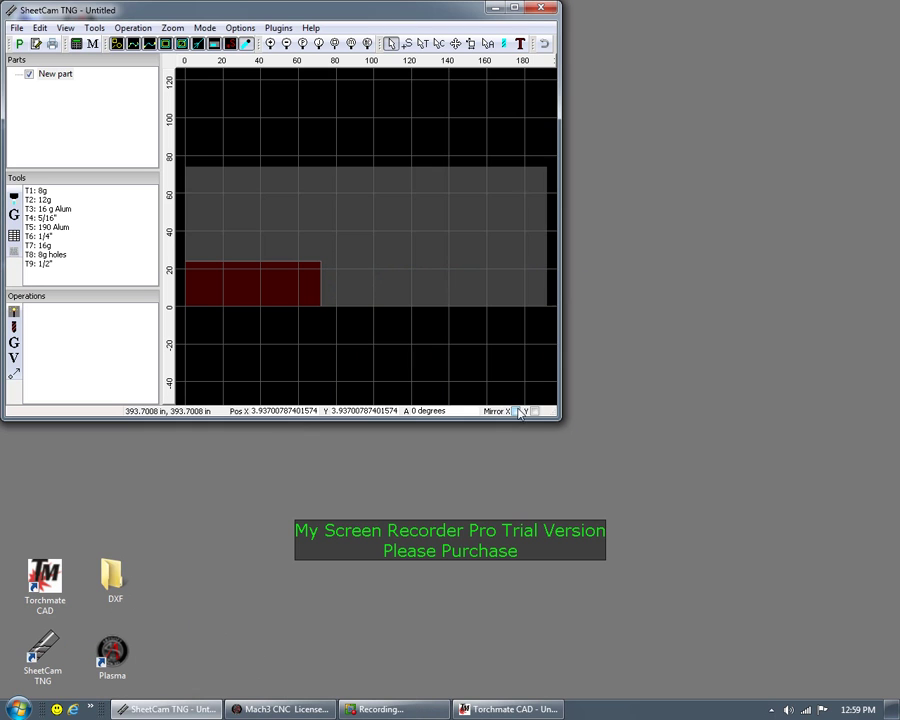
click(516, 9)
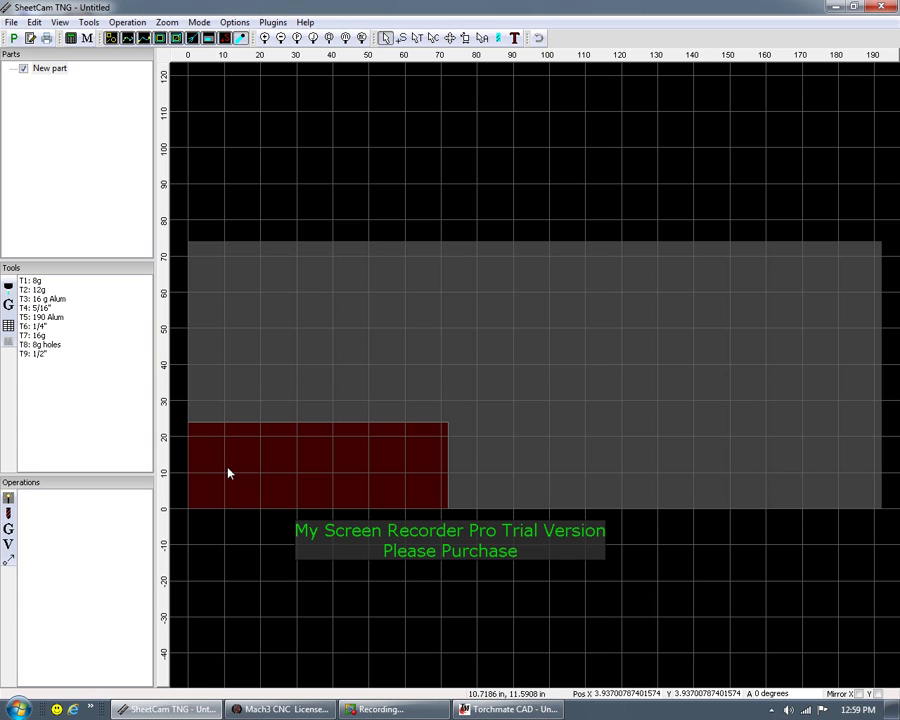
- Set the job's material size to 24 in in X, keeping the Y size at 24 in
click(236, 22)
click(212, 36)
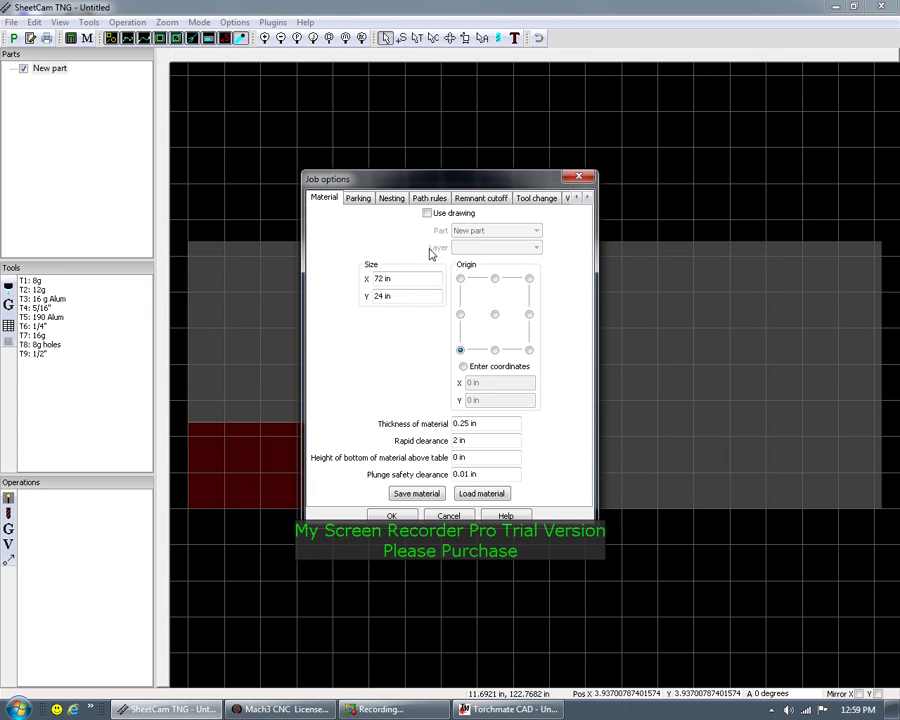
click(408, 279)
text(24)
key(Tab)
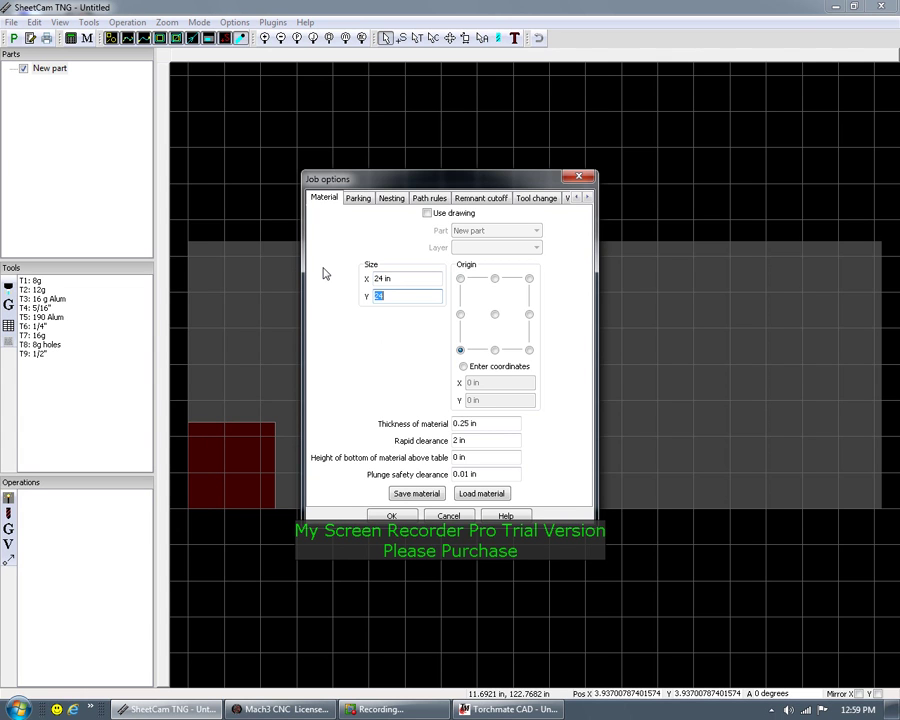
click(393, 516)
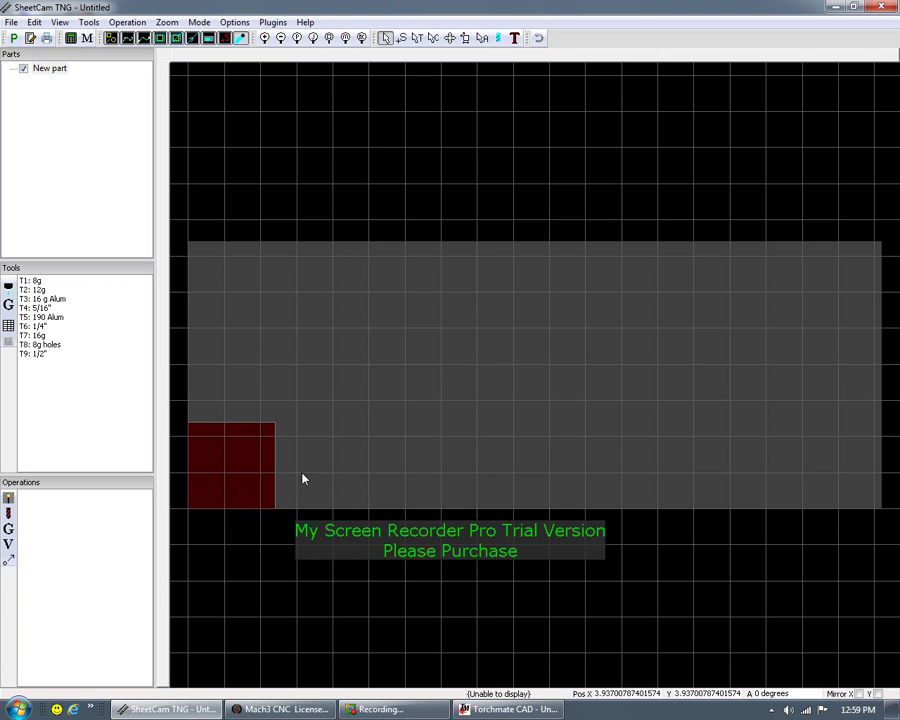
- Import drop.dxf from the DXF folder as a new part, scaled in inches and positioned from its lower-left corner
scroll(219, 482, up, 2)
scroll(506, 472, down, 5)
scroll(293, 438, up, 3)
scroll(434, 468, up, 5)
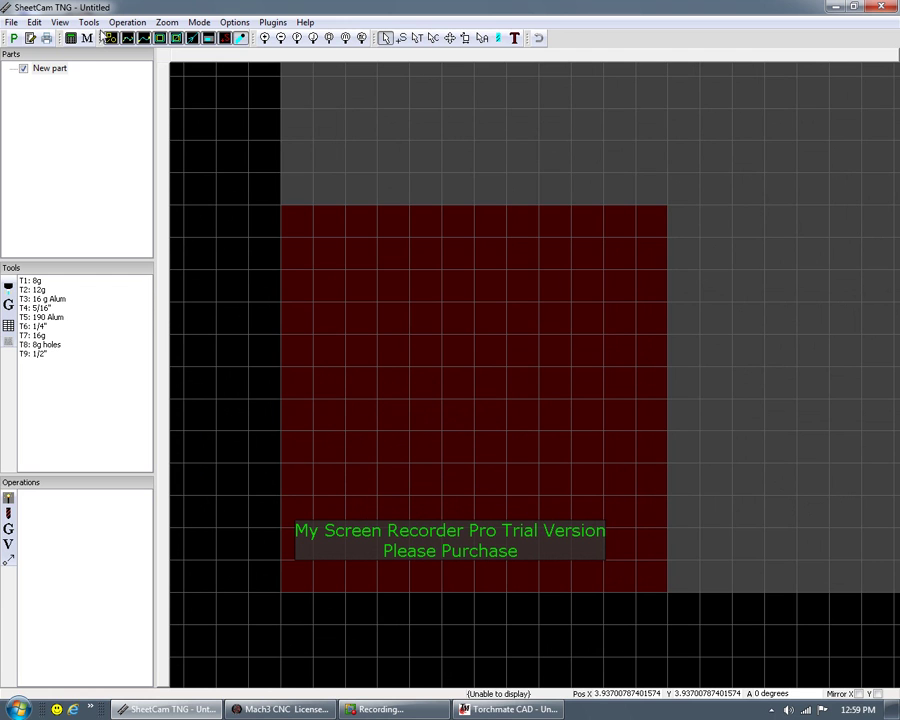
right_click(75, 92)
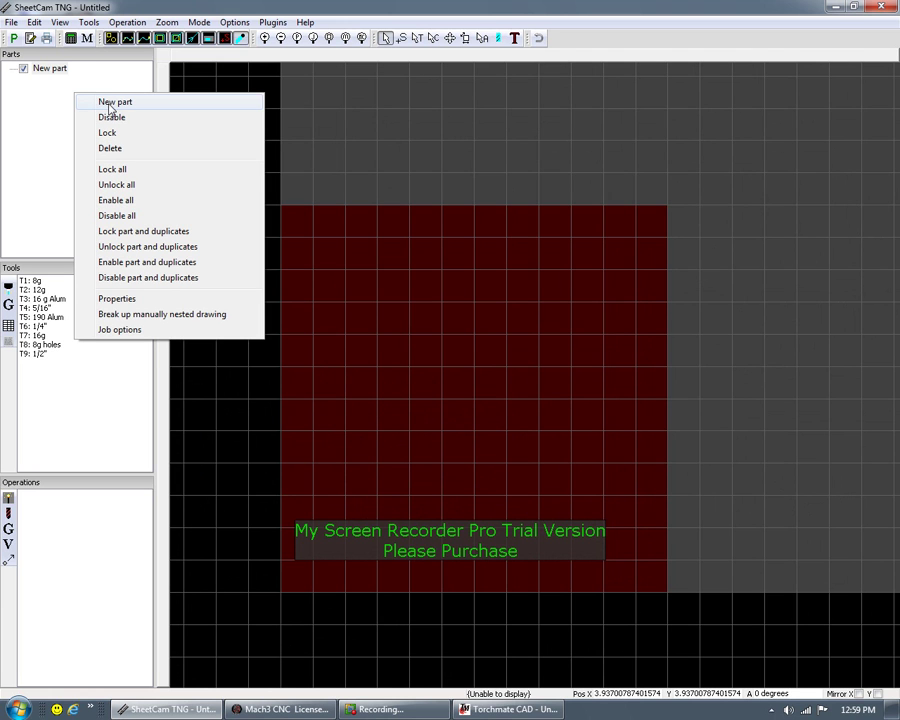
click(120, 103)
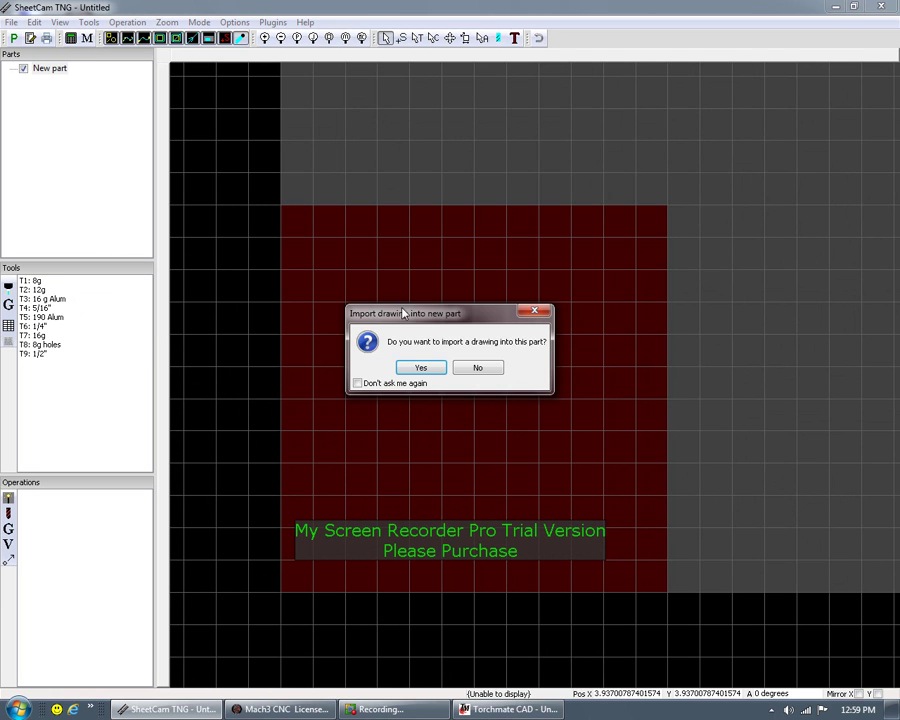
click(420, 367)
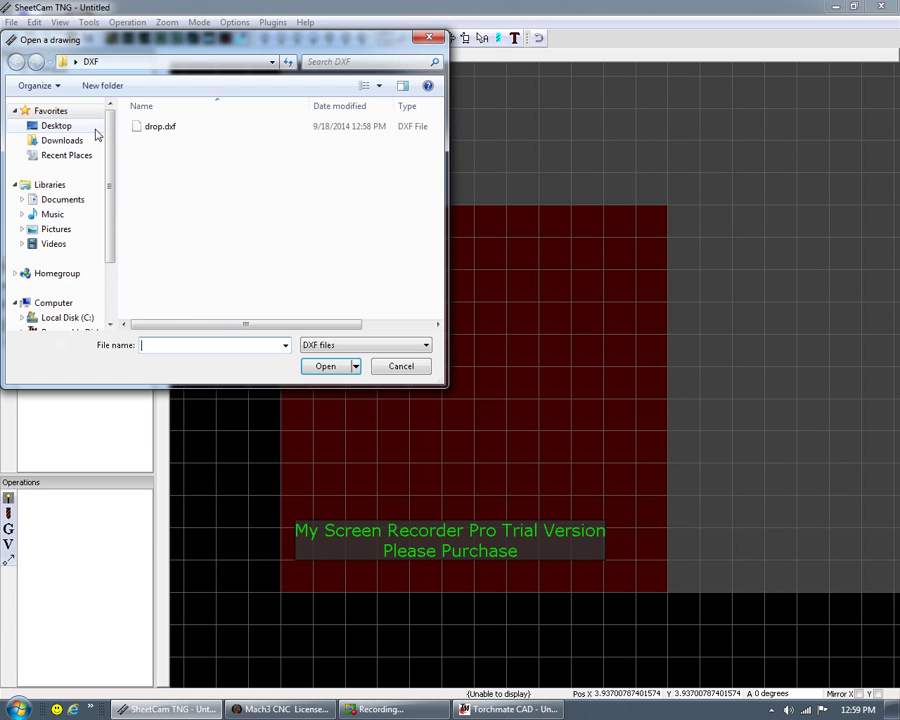
click(166, 128)
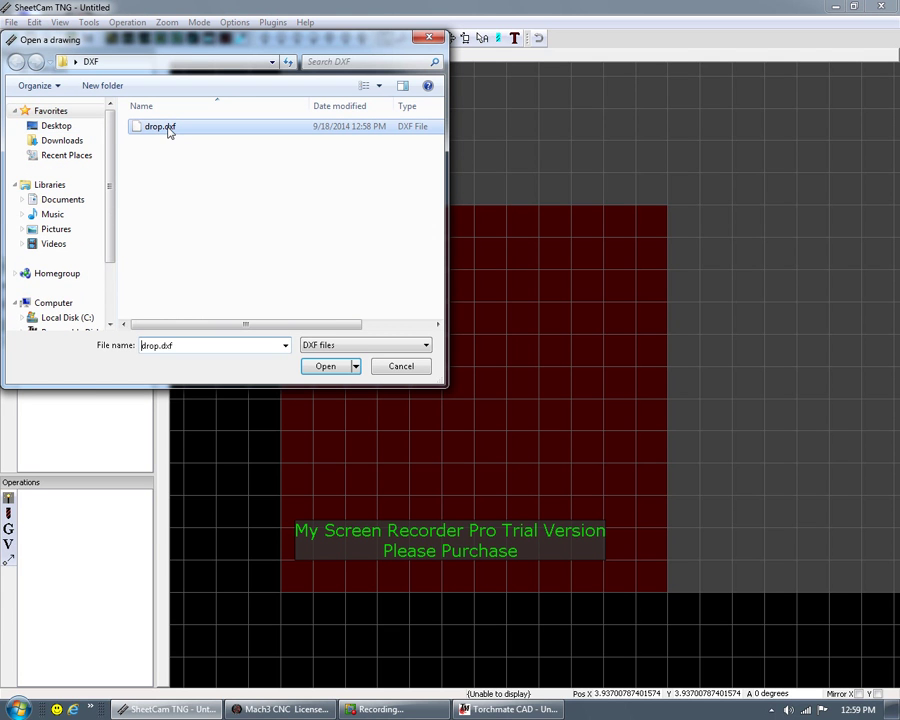
click(326, 366)
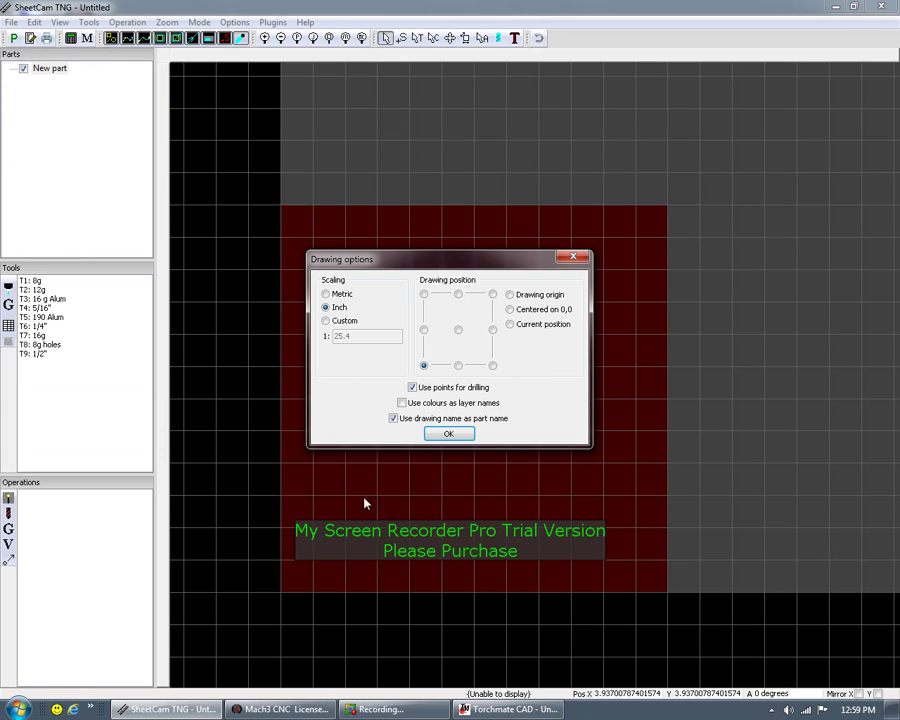
click(449, 435)
scroll(464, 243, down, 5)
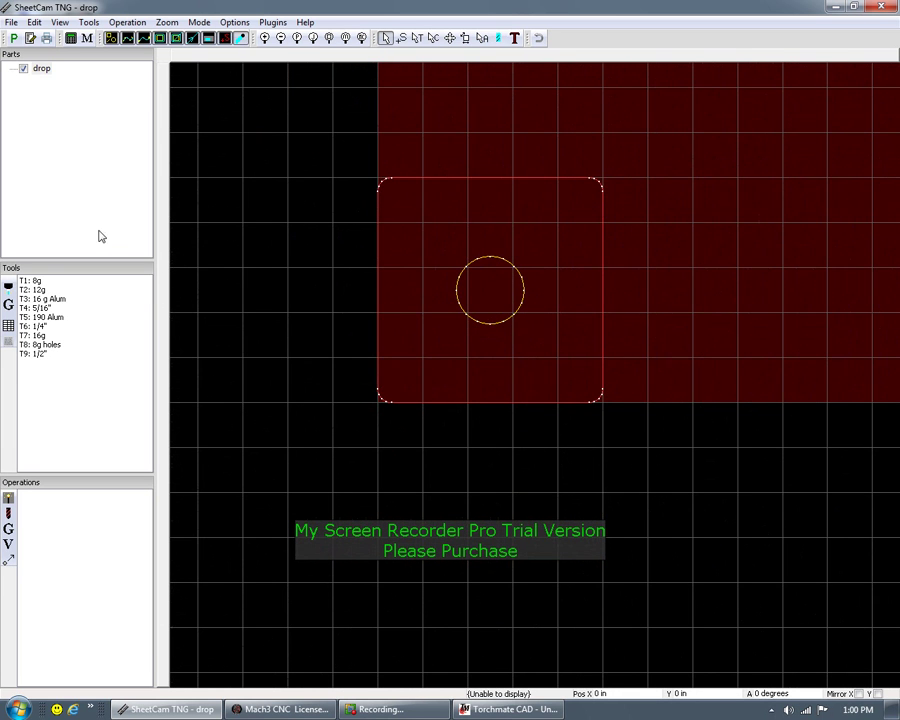
- Start an Outside Offset jet cutting operation for the plate on layer 2
click(32, 289)
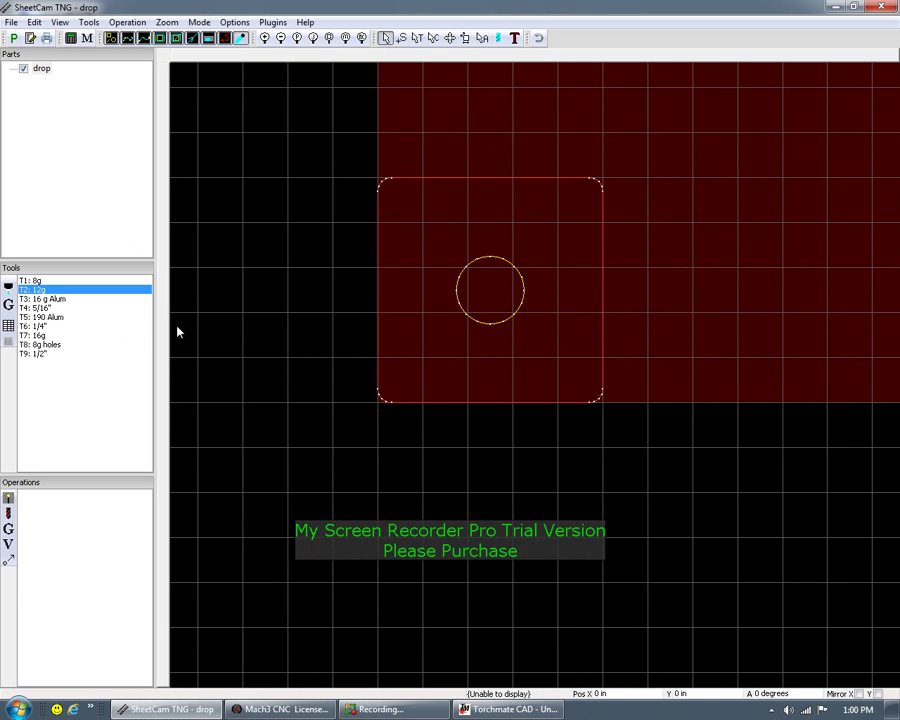
click(8, 497)
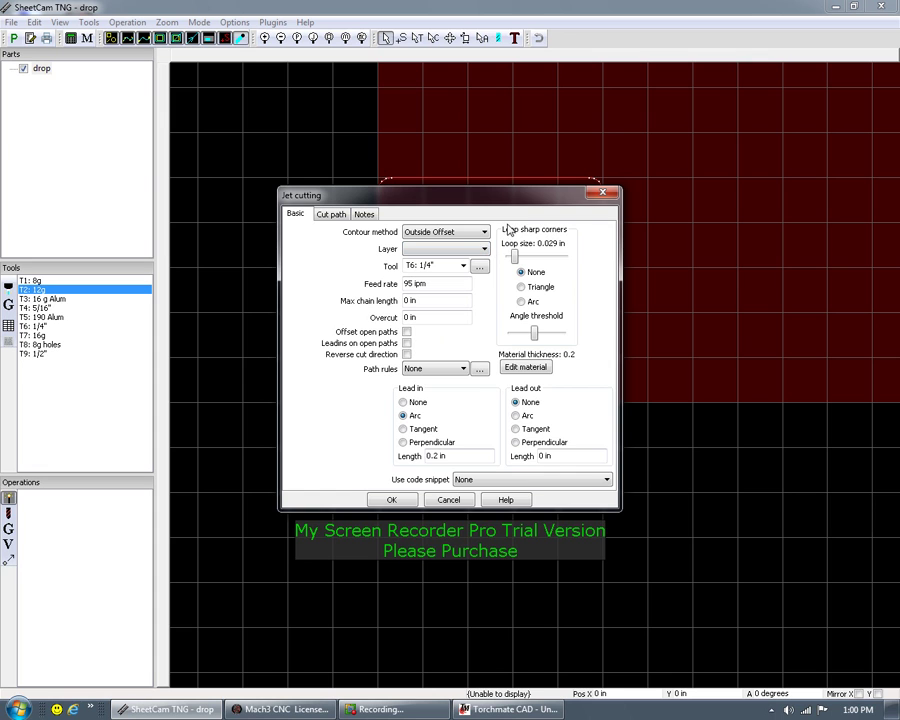
click(482, 251)
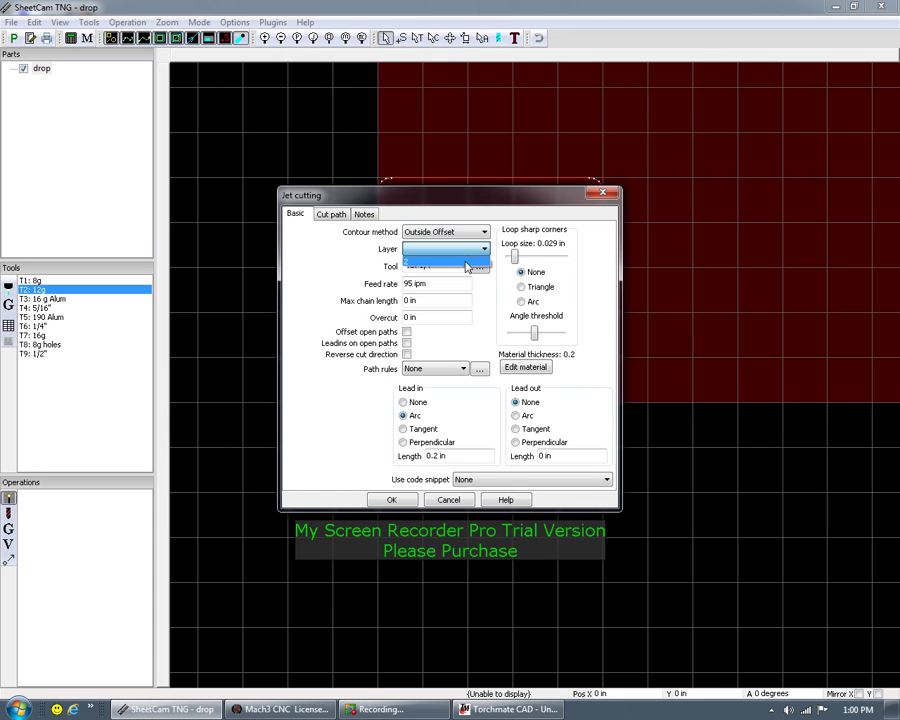
click(454, 263)
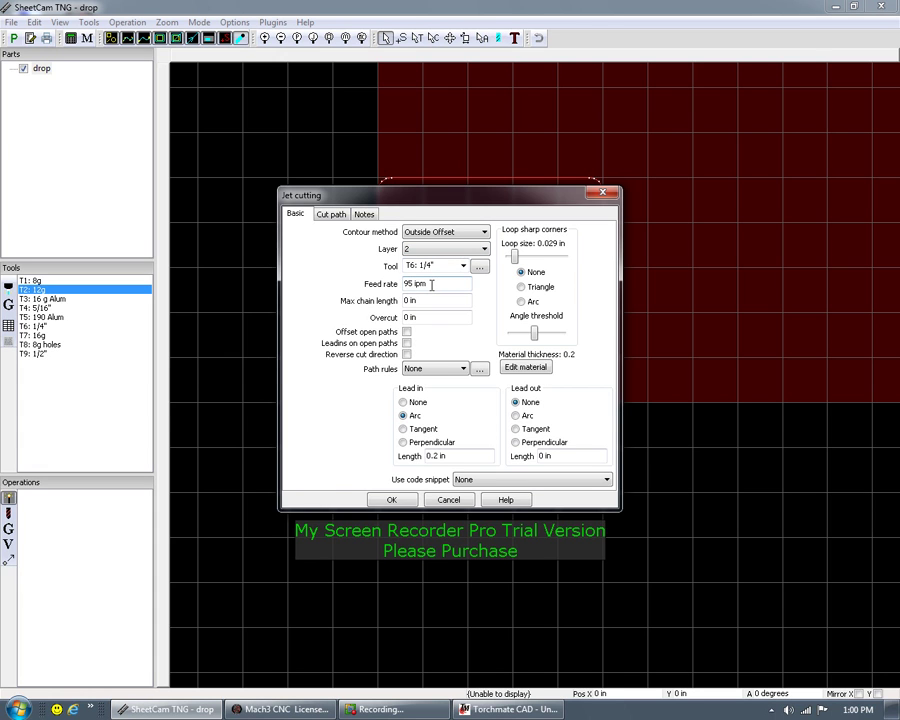
- Set the jet cutting operation's feed rate to 85 ipm
click(432, 285)
key(BackSpace)
key(BackSpace)
key(BackSpace)
key(BackSpace)
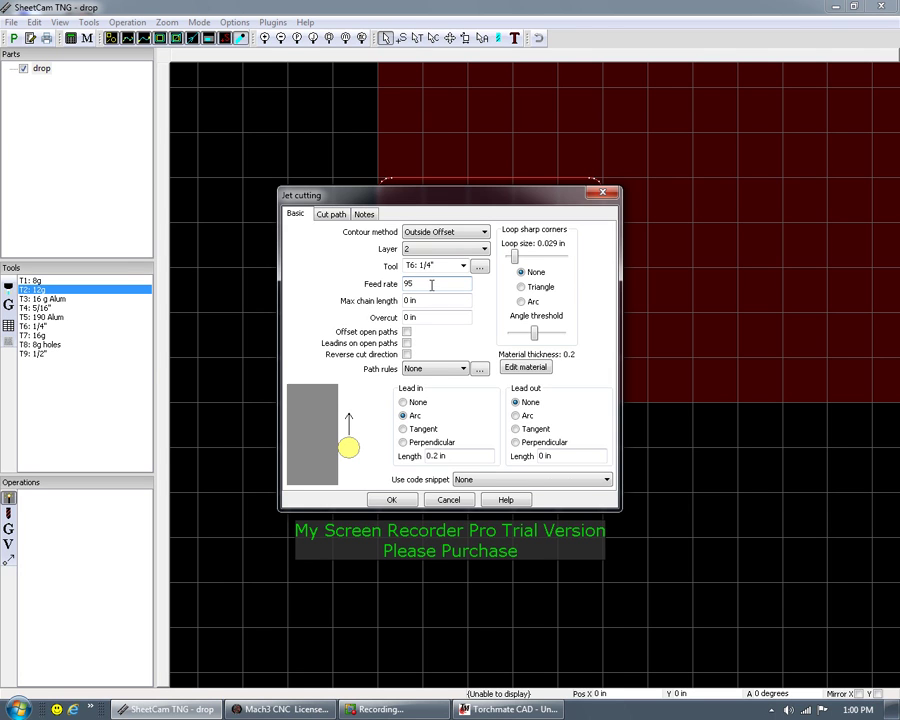
double_click(420, 284)
text(85)
key(Tab)
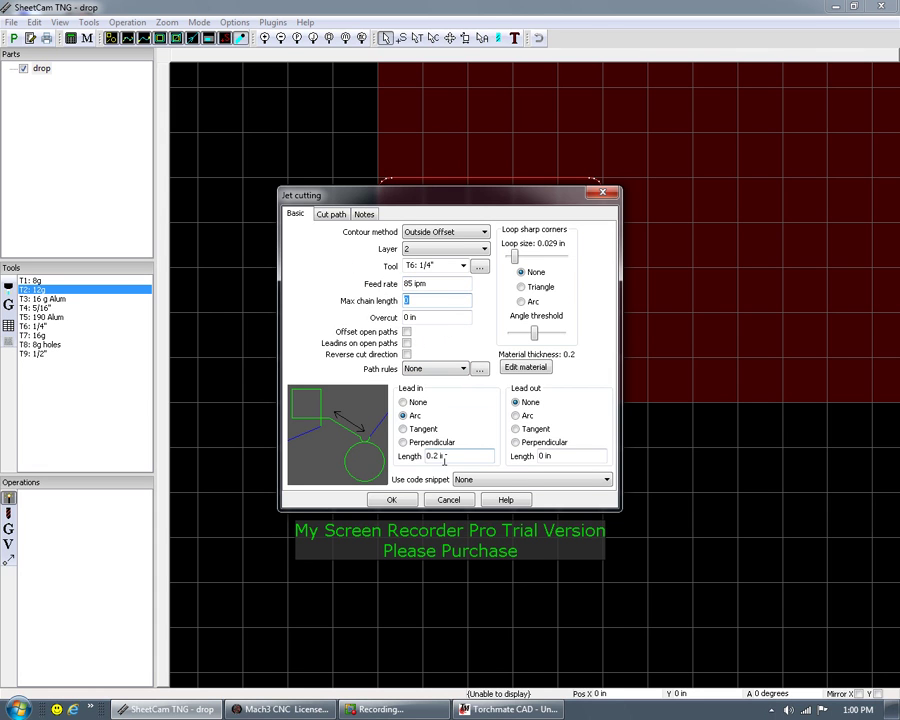
- Give the jet cutting operation an arc lead-out 0.2 in long and create the cut paths
click(516, 415)
click(540, 456)
text(.2)
click(395, 500)
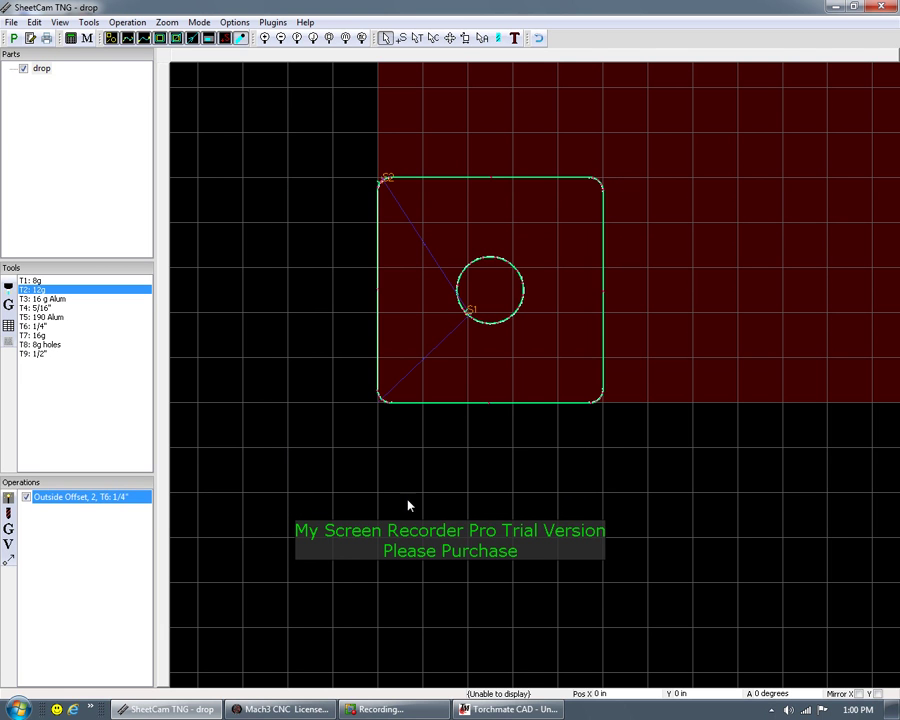
- Examine the lead-in and lead-out arcs at the center hole and at the plate's upper-left corner
scroll(480, 319, up, 5)
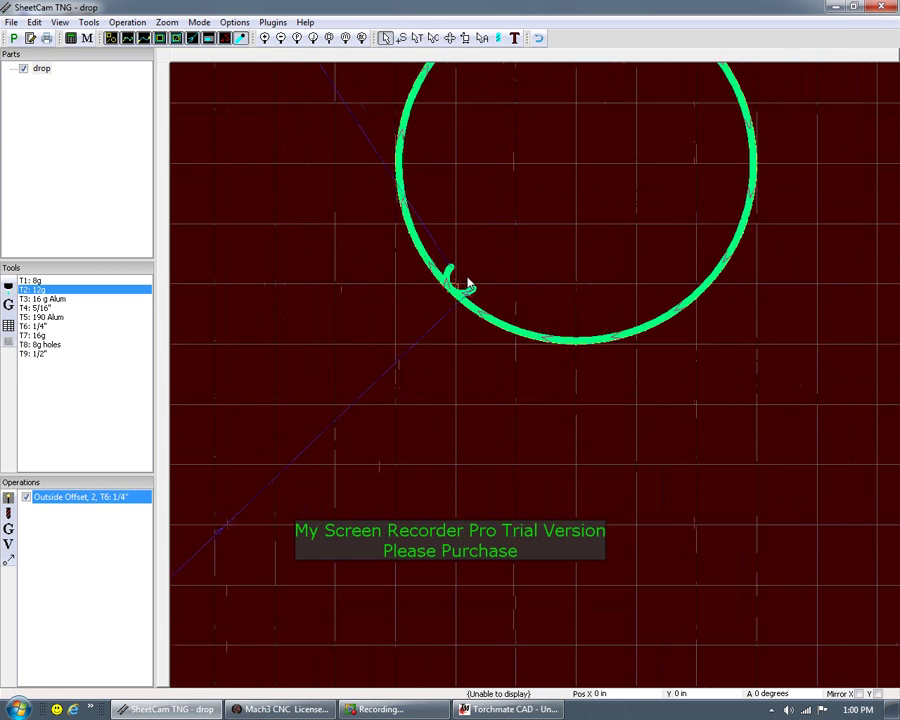
scroll(467, 290, down, 3)
scroll(465, 288, down, 2)
scroll(452, 270, up, 2)
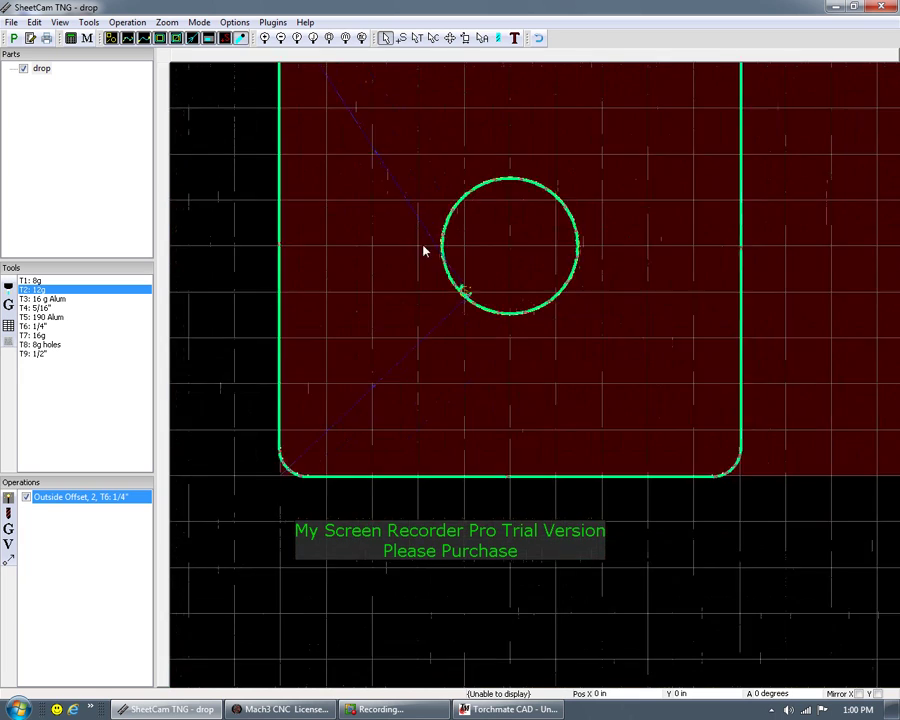
scroll(424, 249, down, 2)
scroll(353, 100, up, 4)
scroll(322, 112, down, 1)
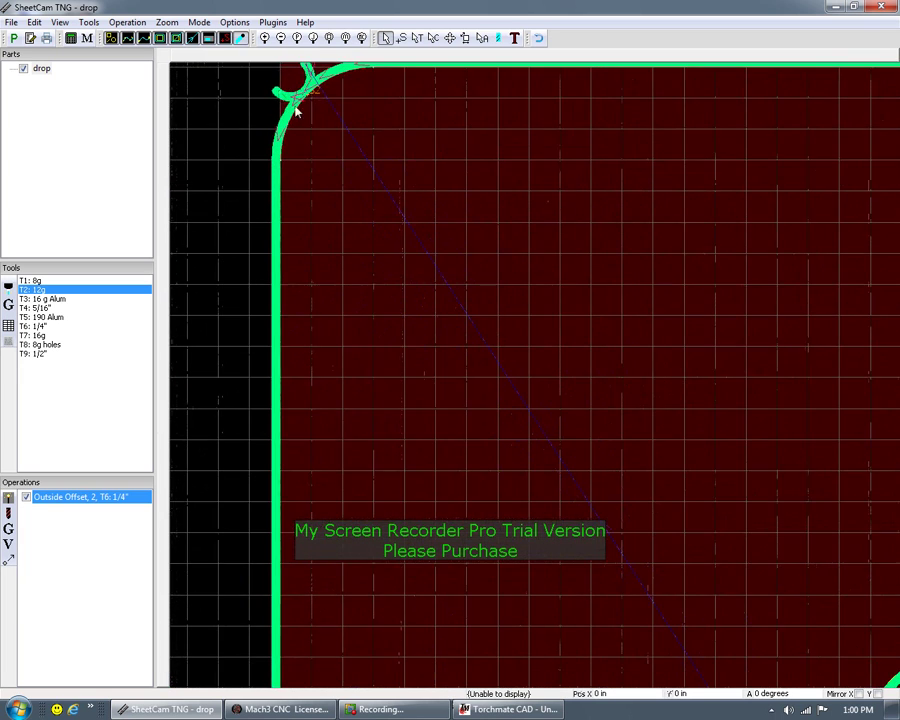
scroll(376, 181, down, 2)
scroll(679, 398, down, 1)
scroll(679, 398, up, 1)
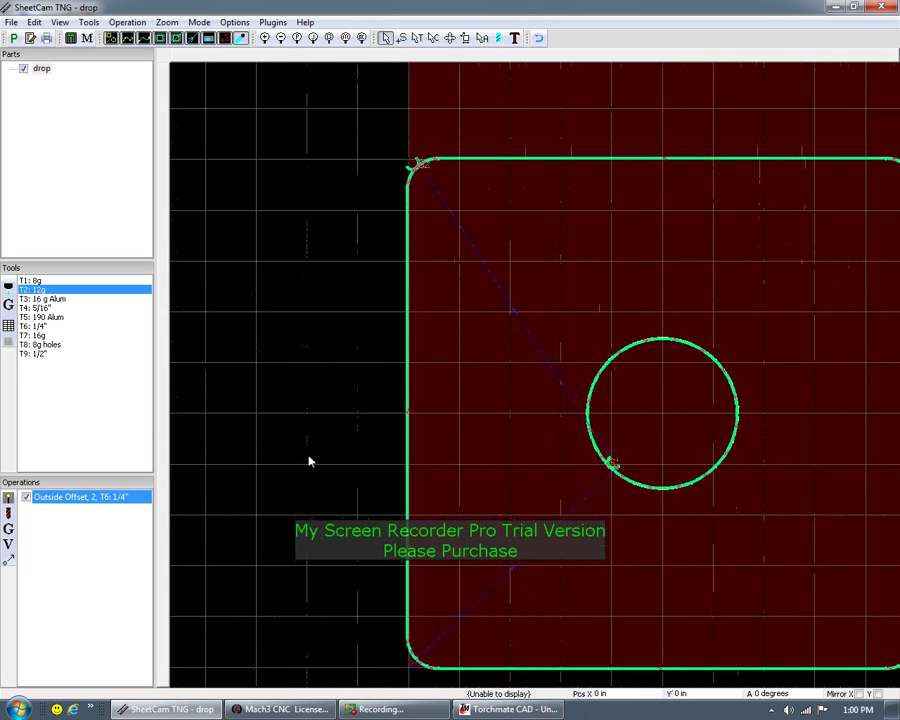
- Change the Outside Offset operation's lead-out to None and check the cut start at the center hole
double_click(131, 502)
click(528, 402)
click(392, 501)
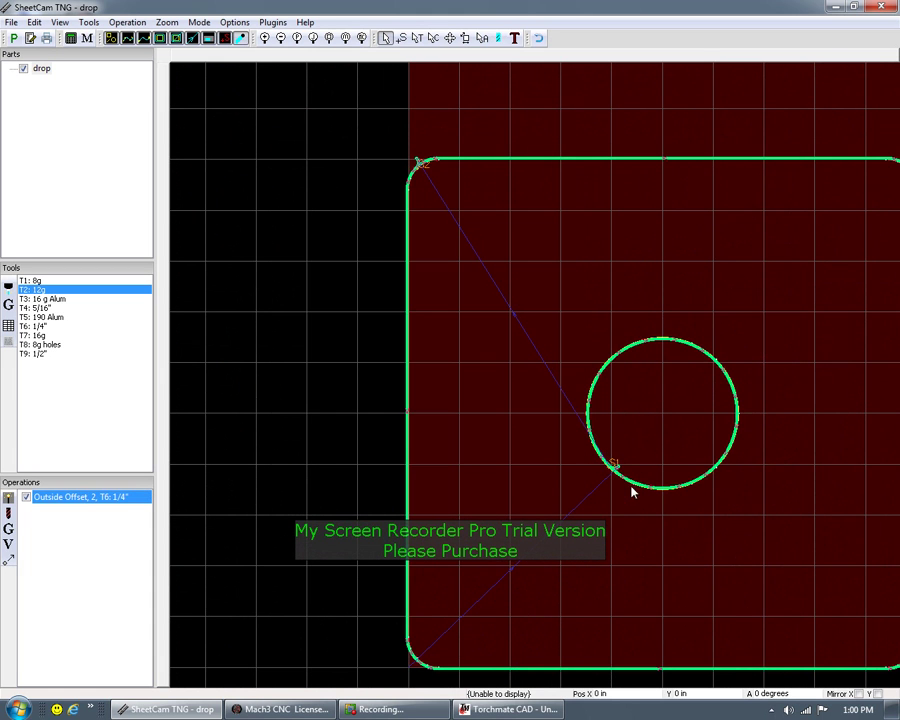
scroll(641, 452, up, 3)
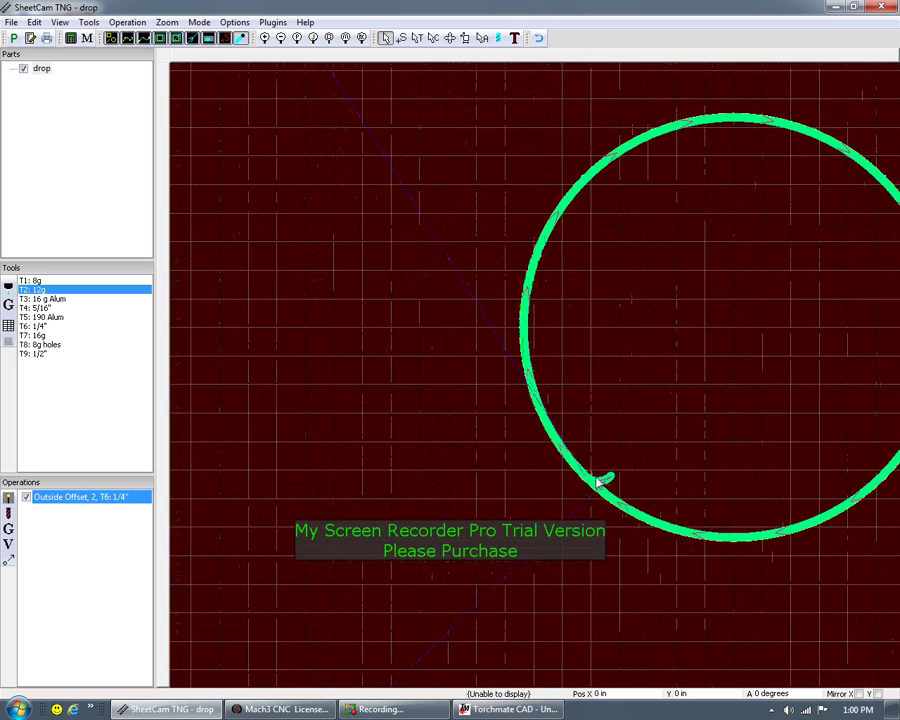
- Nest three copies of the plate in a two-by-two grid, at about X 10.6, Y 0; X 0.2, Y 10.4; and X 10.6, Y 10.4 in
scroll(598, 478, down, 5)
scroll(518, 541, up, 1)
scroll(518, 541, down, 3)
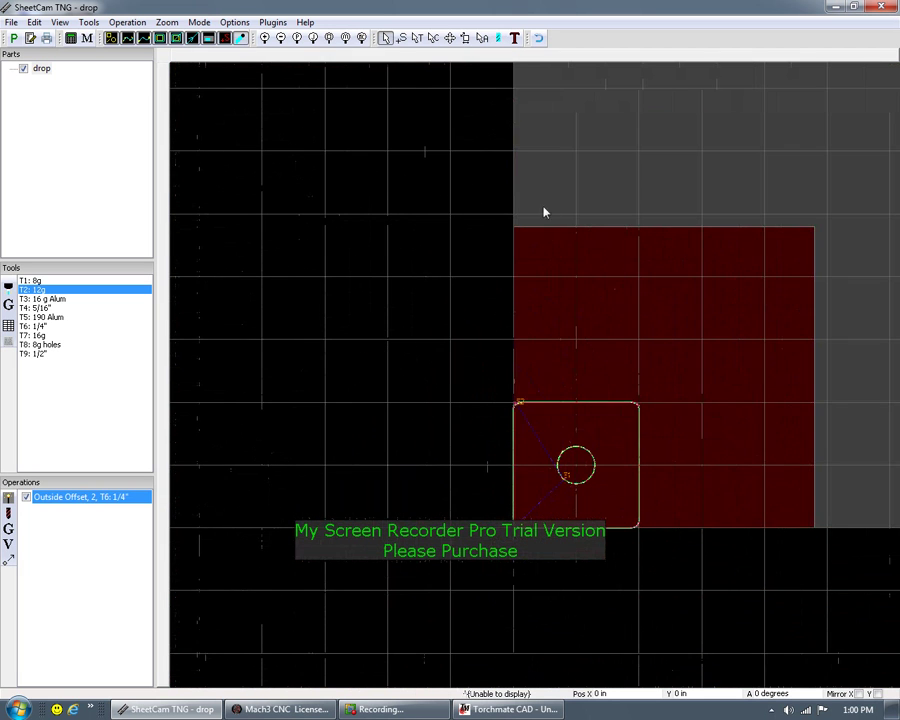
click(450, 38)
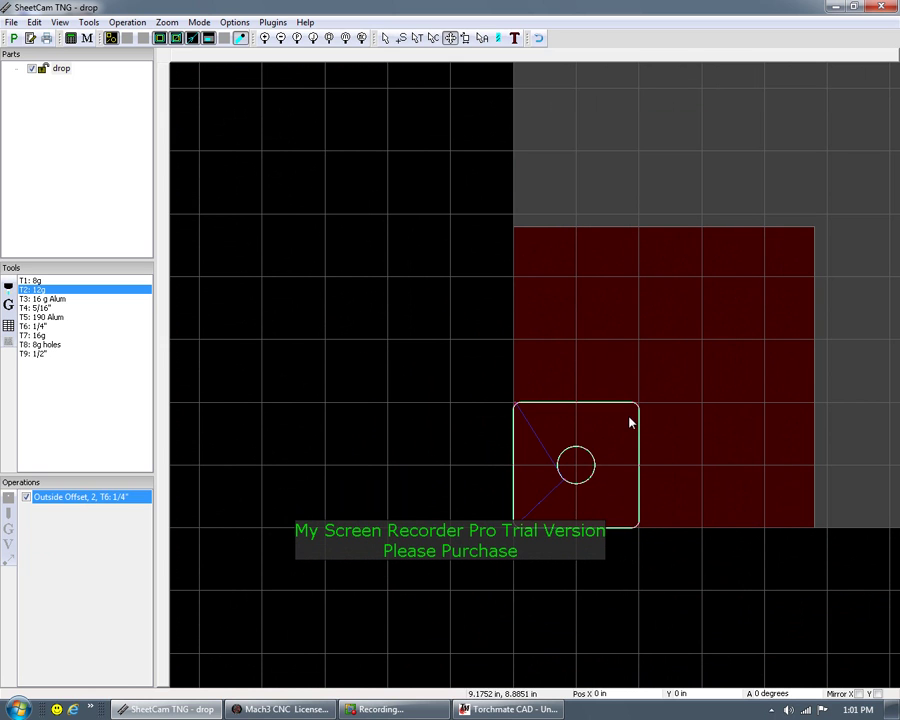
ctrl+drag(602, 446, 737, 444)
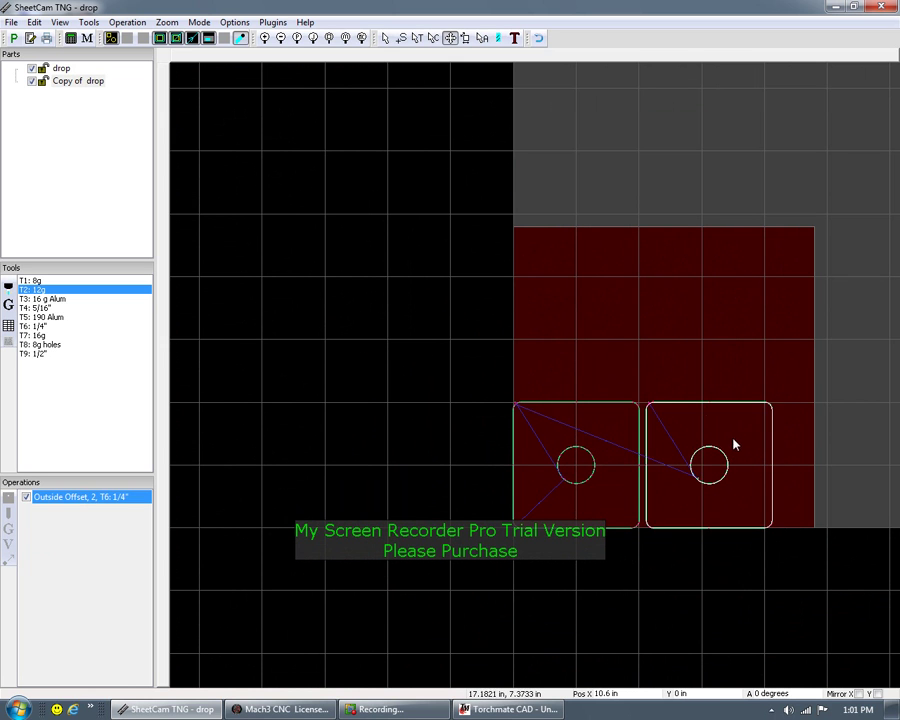
key(ctrl+v)
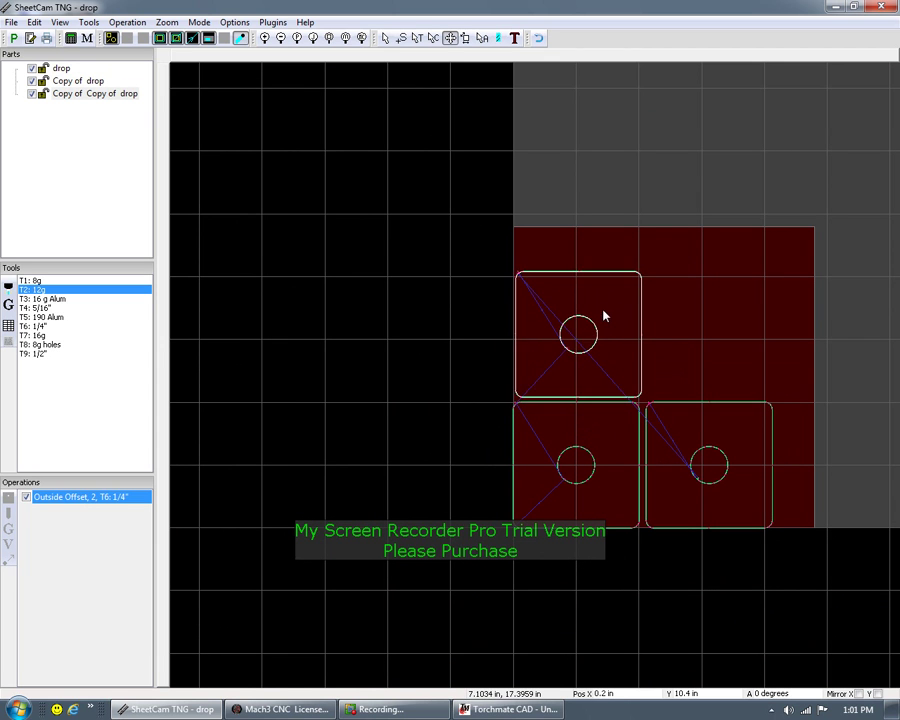
click(604, 315)
key(ctrl+v)
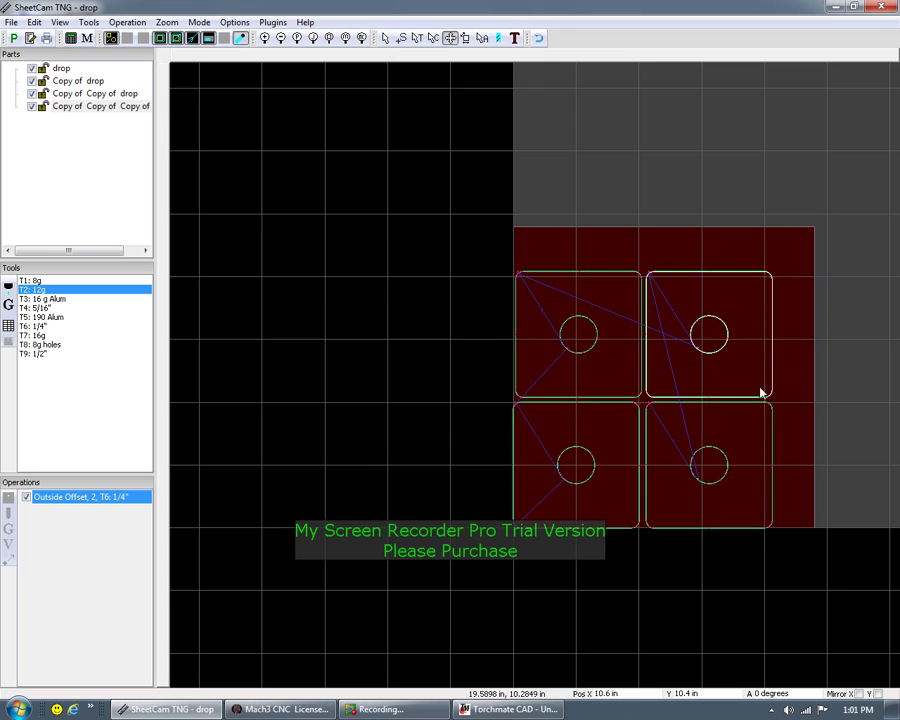
click(742, 331)
- Nudge the upper-left copy left to the sheet's edge and the upper-right copy left to about X 10.4 in
scroll(671, 410, up, 6)
scroll(599, 352, down, 3)
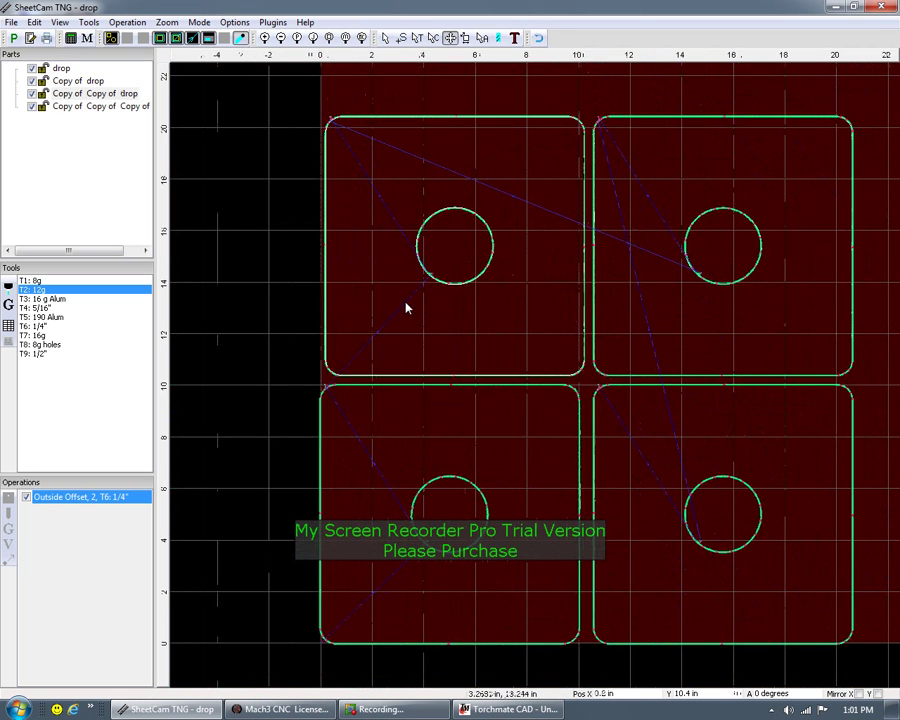
key(Left)
key(Left)
click(640, 320)
key(Left)
key(Left)
key(Left)
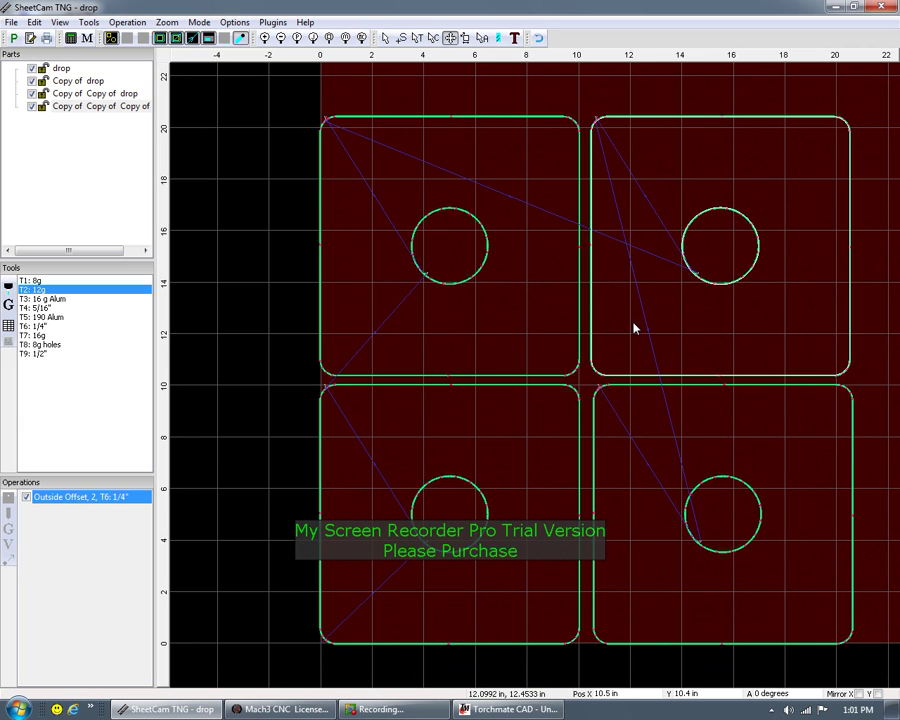
- Nudge the lower-right copy left to X 10.35 in to narrow its gap to the original plate
click(646, 416)
key(Left)
key(Left)
key(Left)
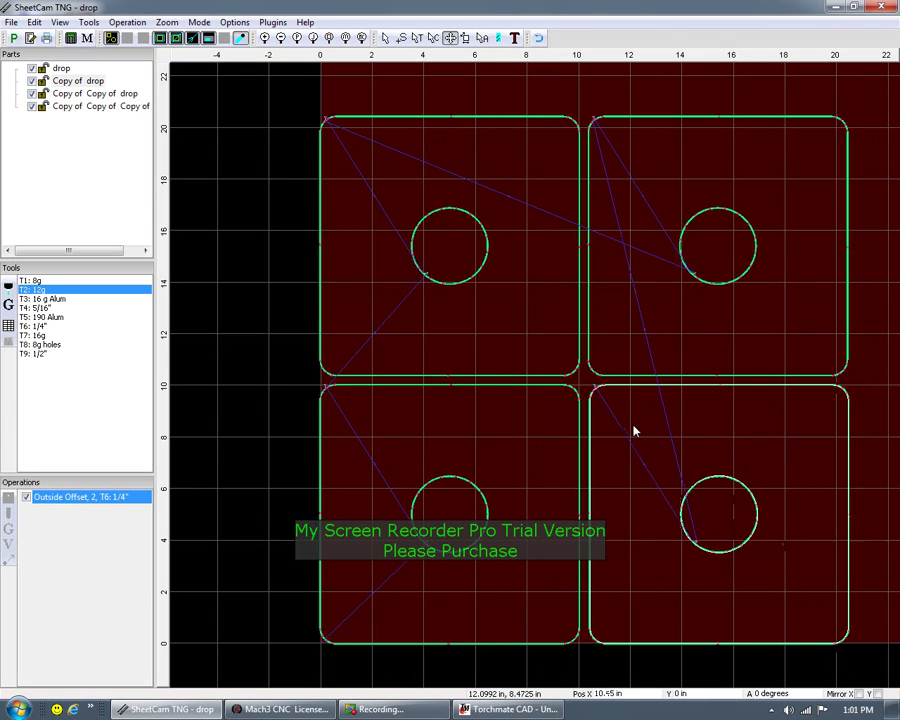
key(Left)
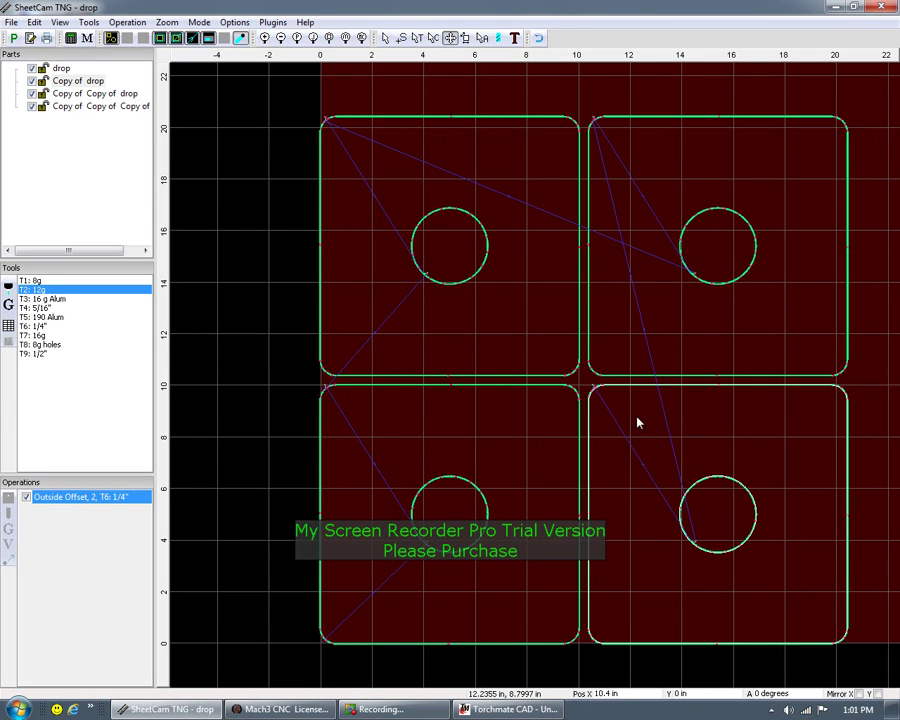
scroll(638, 421, down, 2)
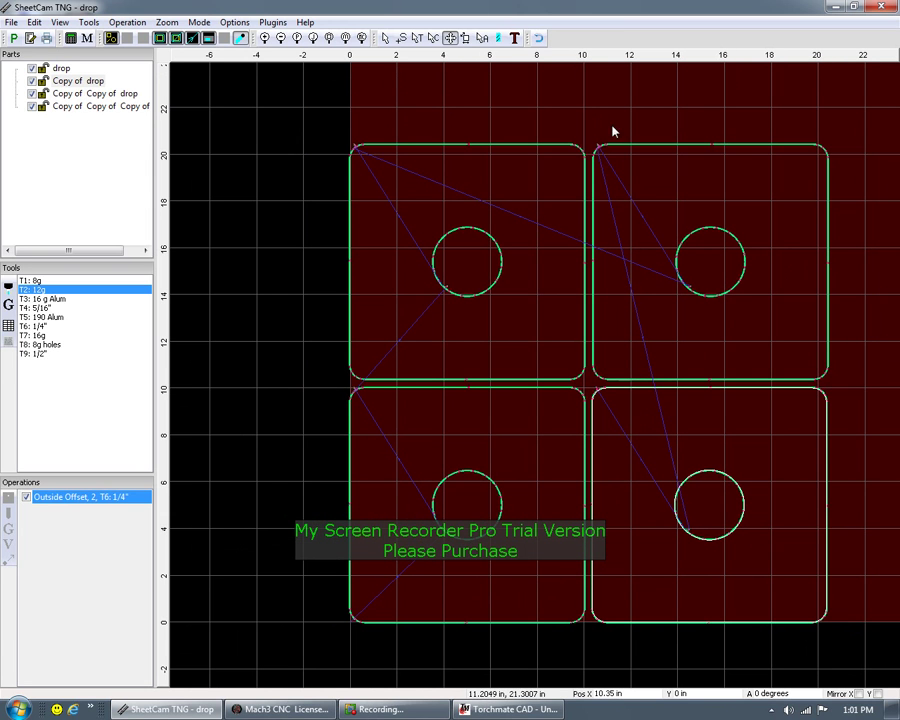
scroll(618, 185, down, 2)
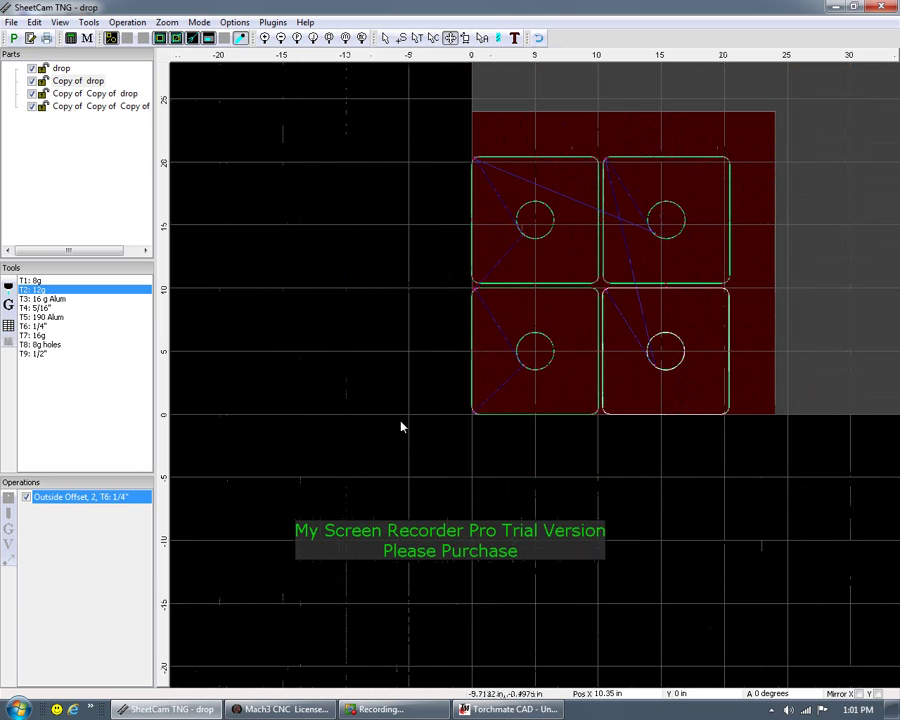
scroll(640, 229, down, 1)
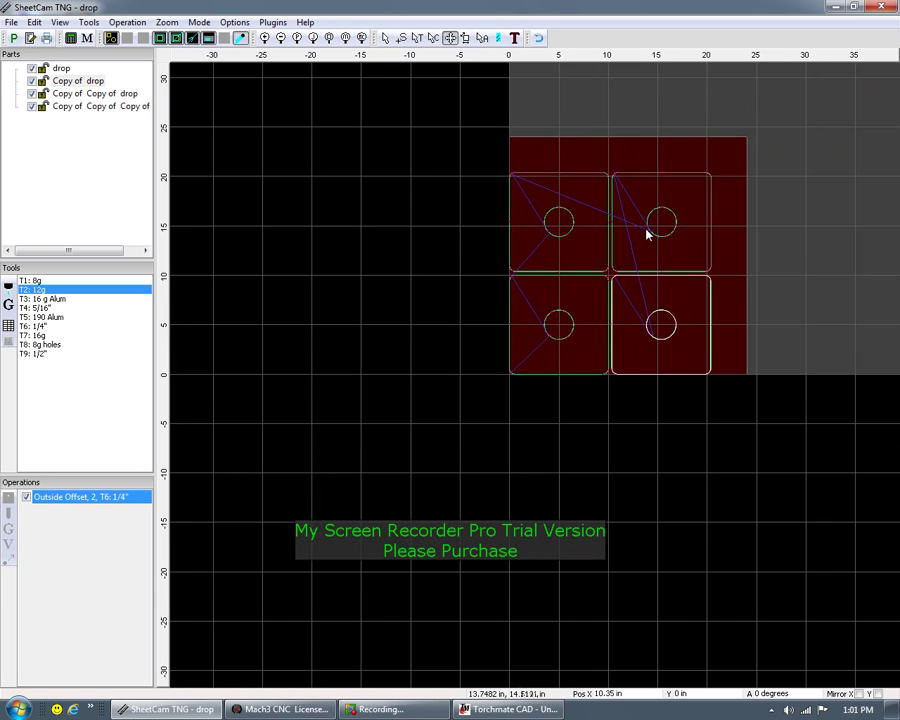
- Post-process the nested plates to G-code as drop.tap in the DXF folder, replacing the existing file
scroll(640, 165, up, 1)
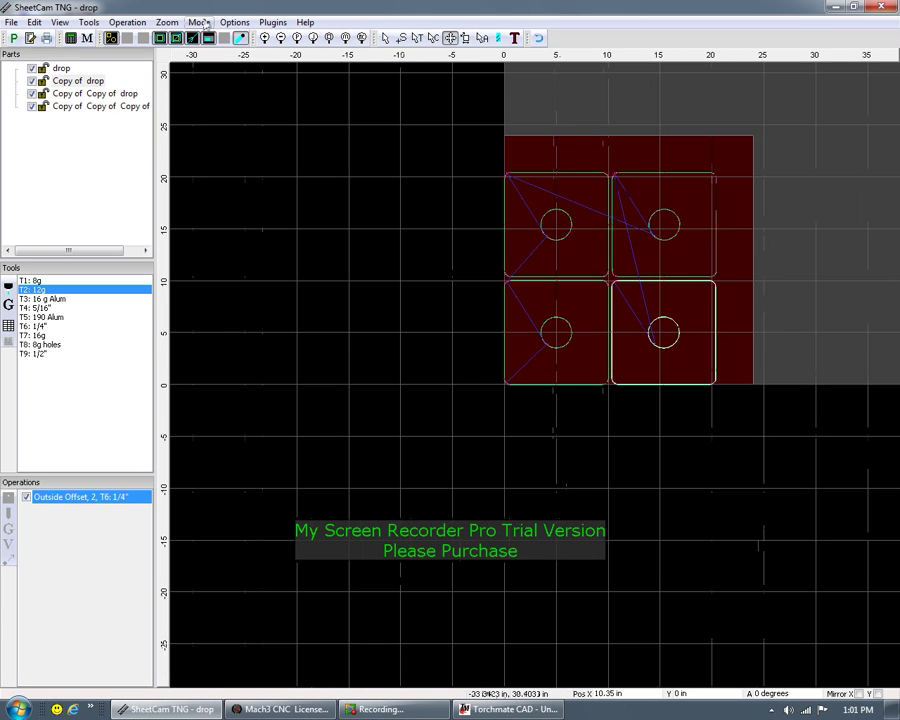
click(14, 38)
click(205, 126)
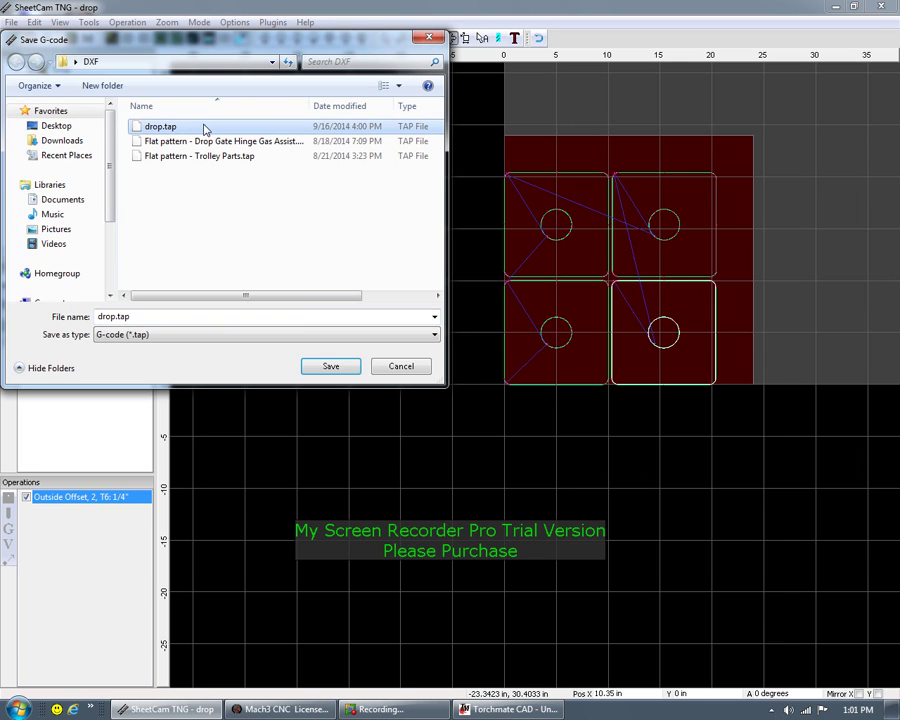
click(328, 367)
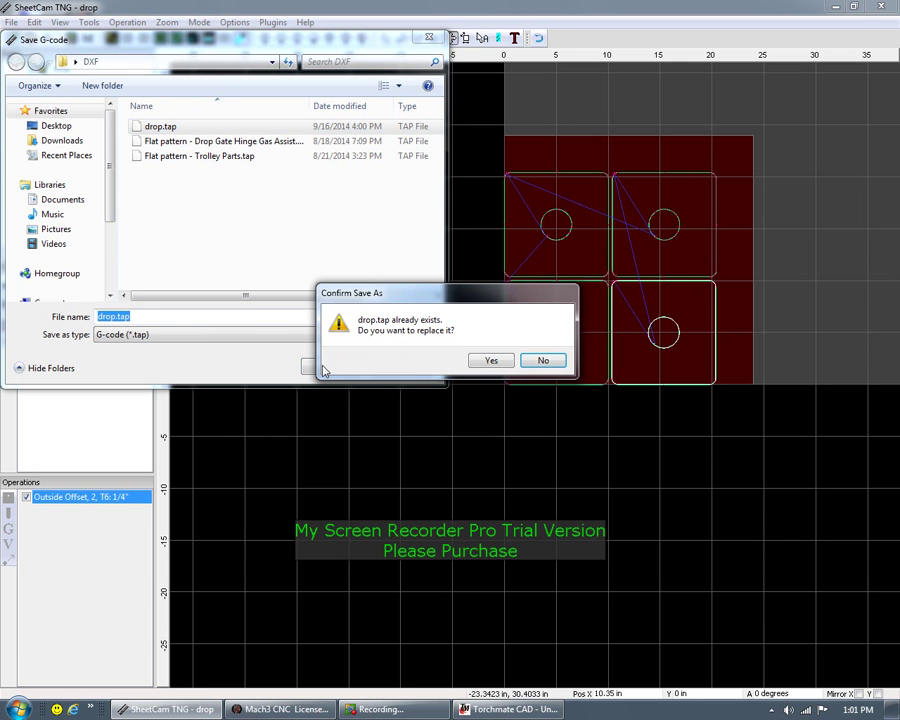
click(538, 361)
click(122, 337)
click(124, 344)
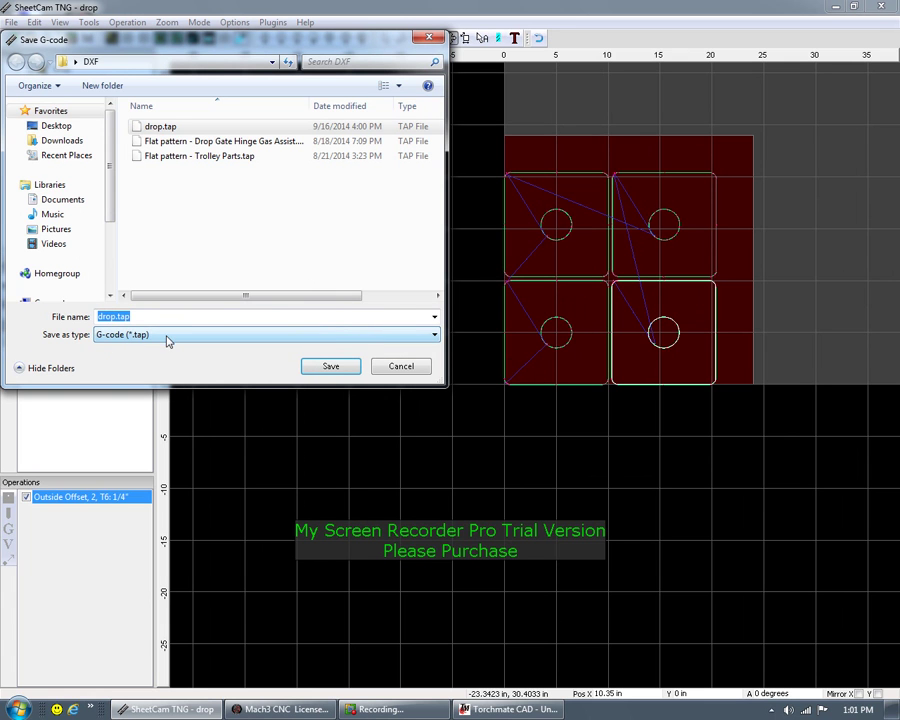
click(333, 367)
click(484, 356)
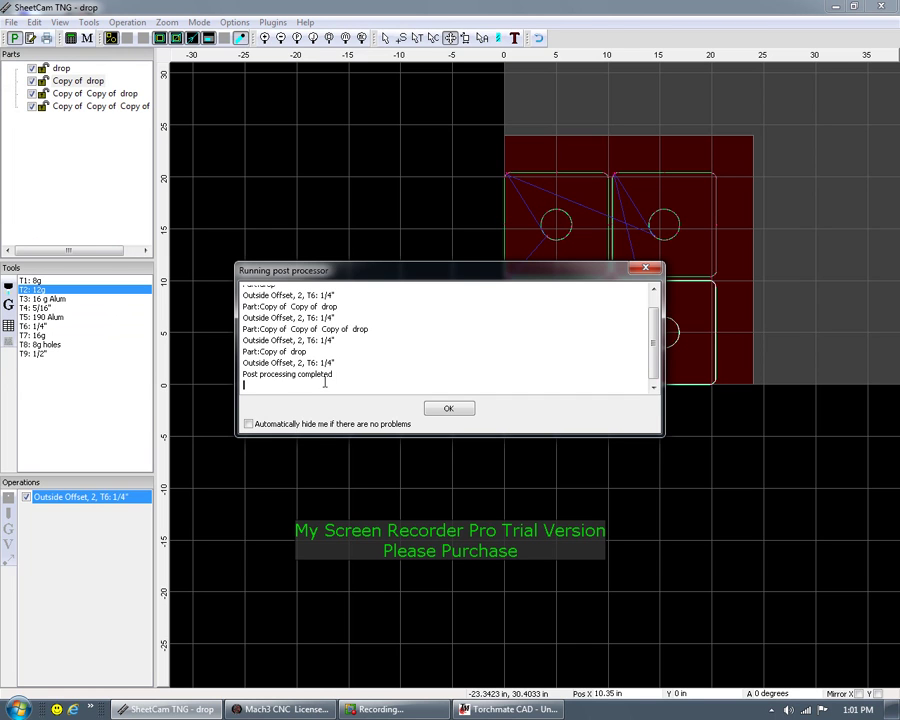
click(461, 414)
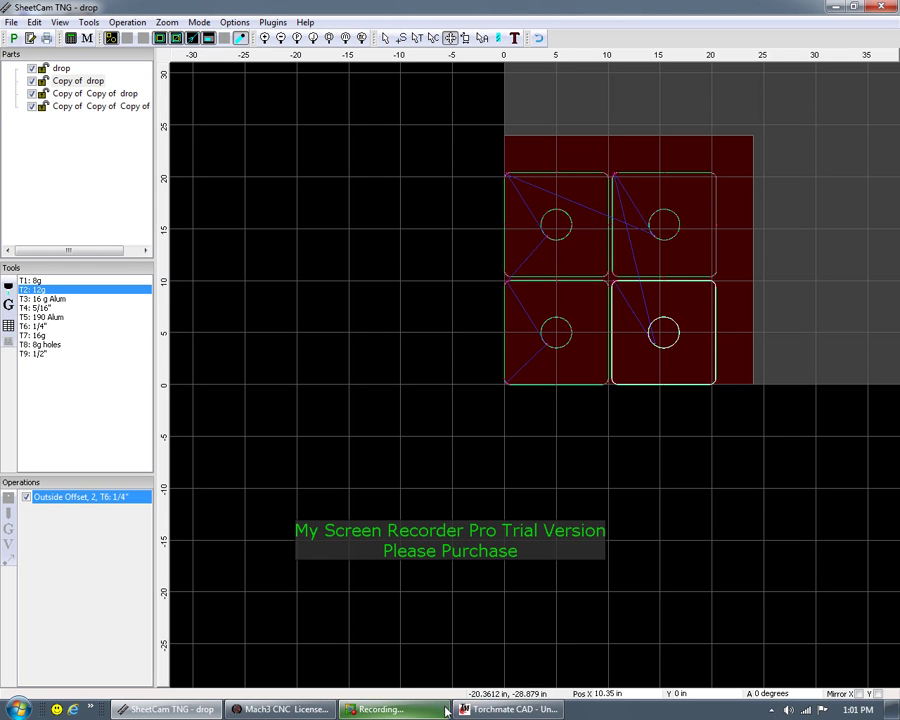
- Switch to Mach3 and load the drop.tap G-code file from the DXF folder
click(289, 711)
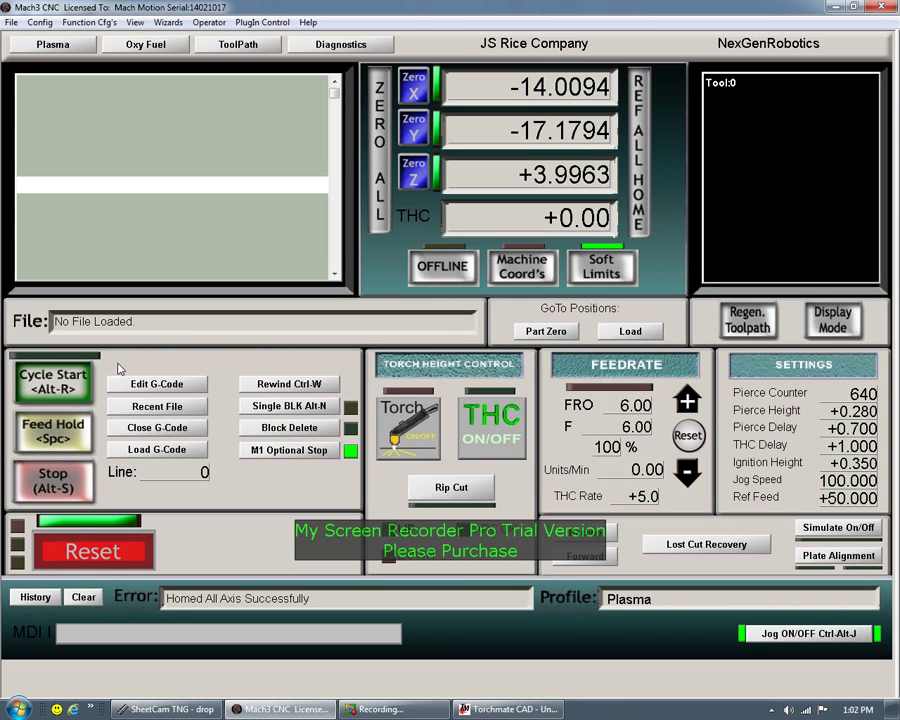
click(146, 451)
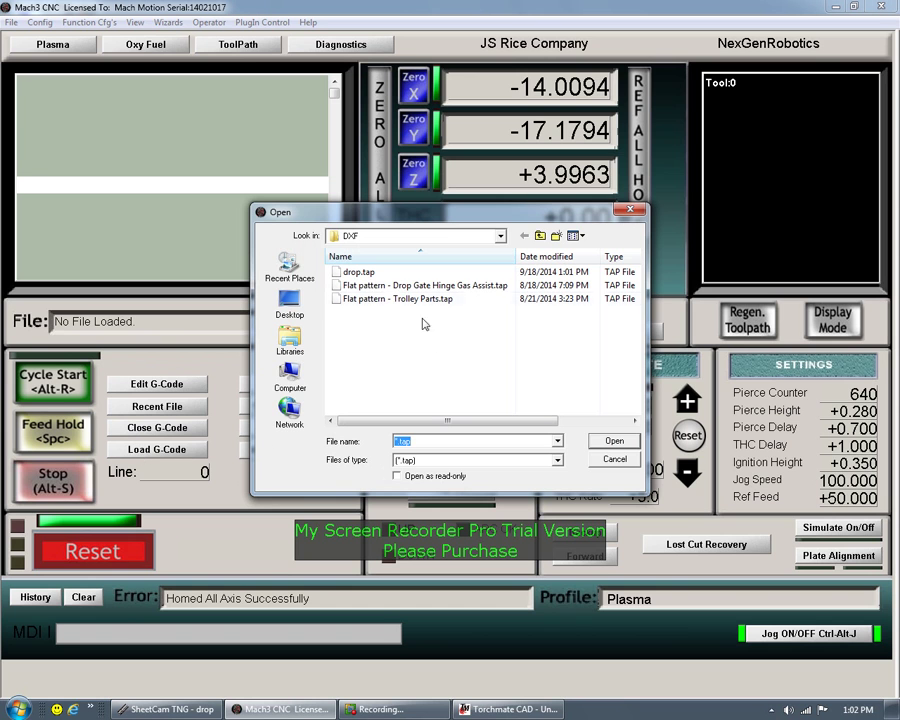
click(367, 276)
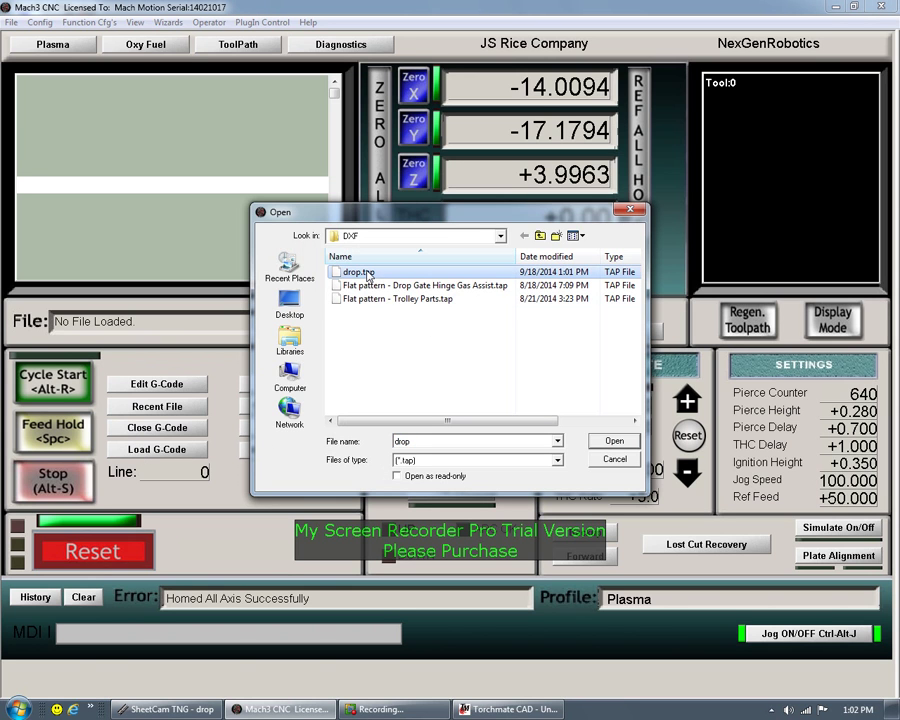
click(611, 439)
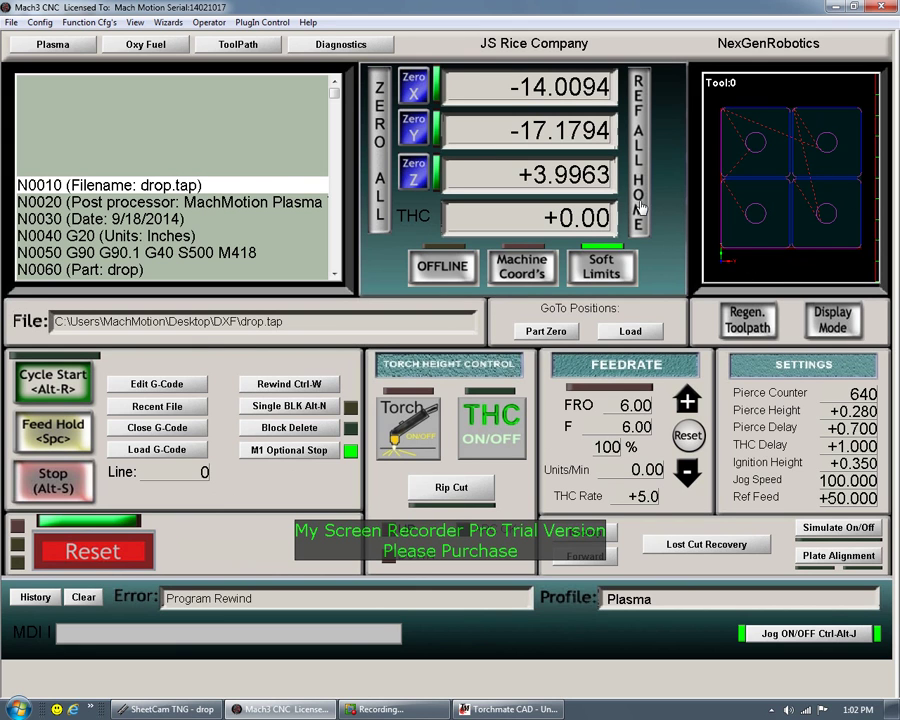
- Show the position in machine coordinates and jog the Y axis back and forth, ending at about Y 8.56 in
click(534, 274)
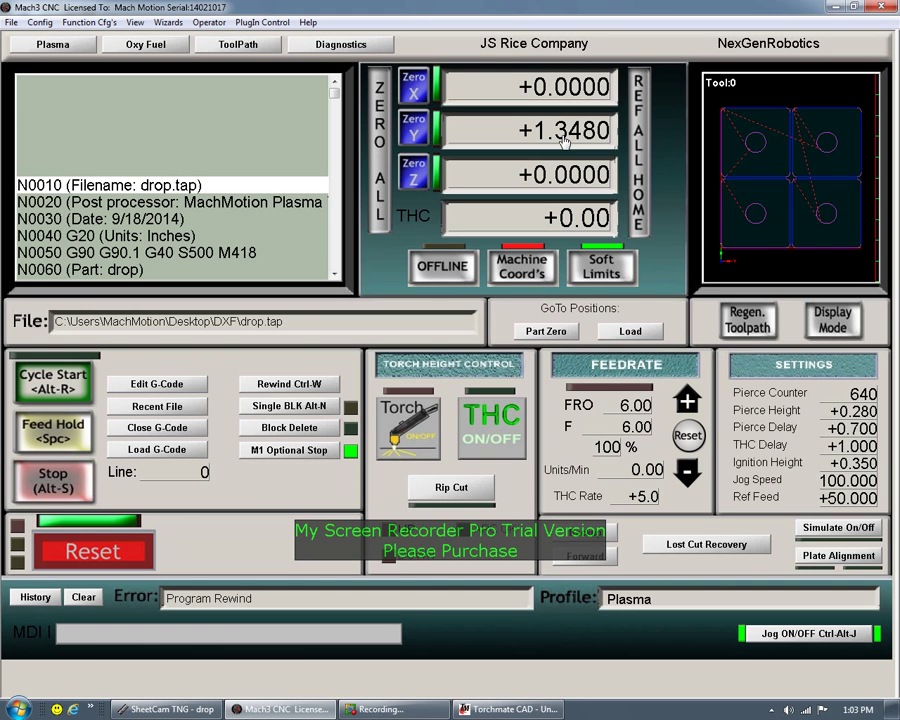
key(Up)
key(Down)
key(Up)
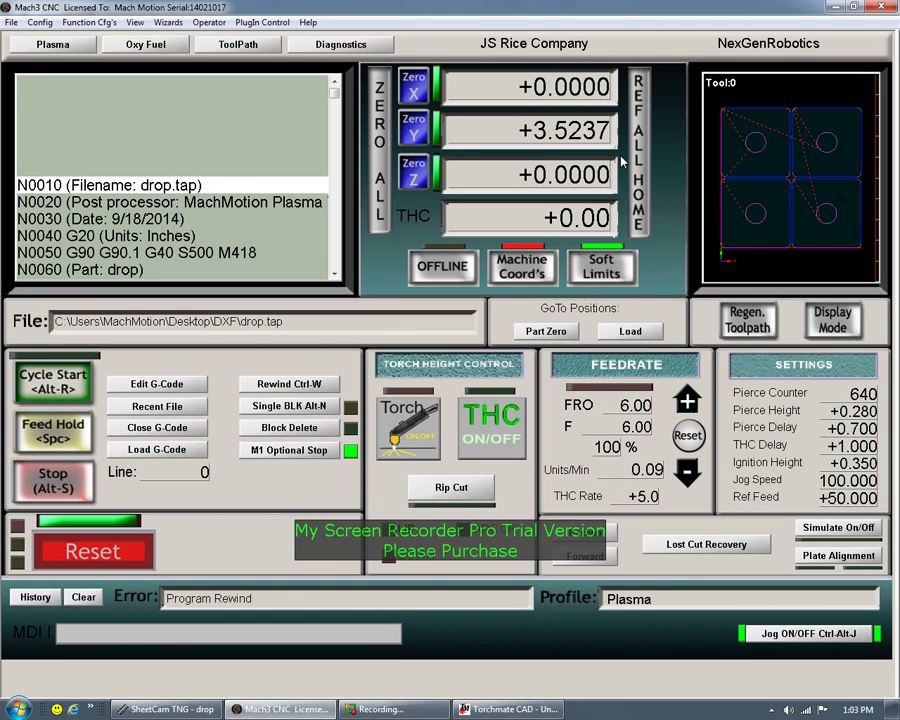
key(Down)
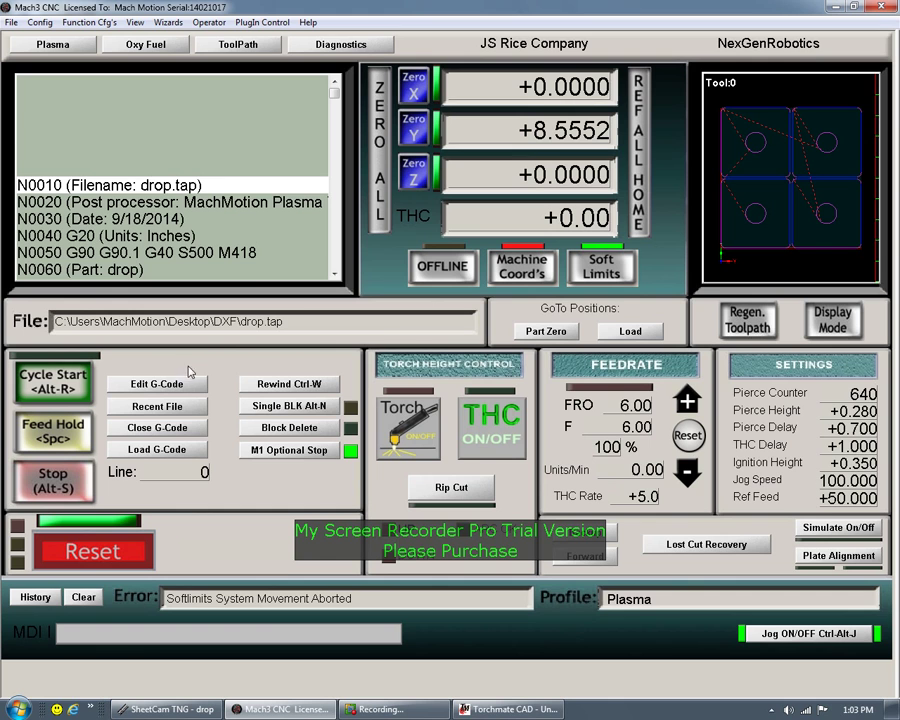
- Jog the torch in the positive X direction to about X 14.57, Y 7.39 in machine coordinates
click(40, 22)
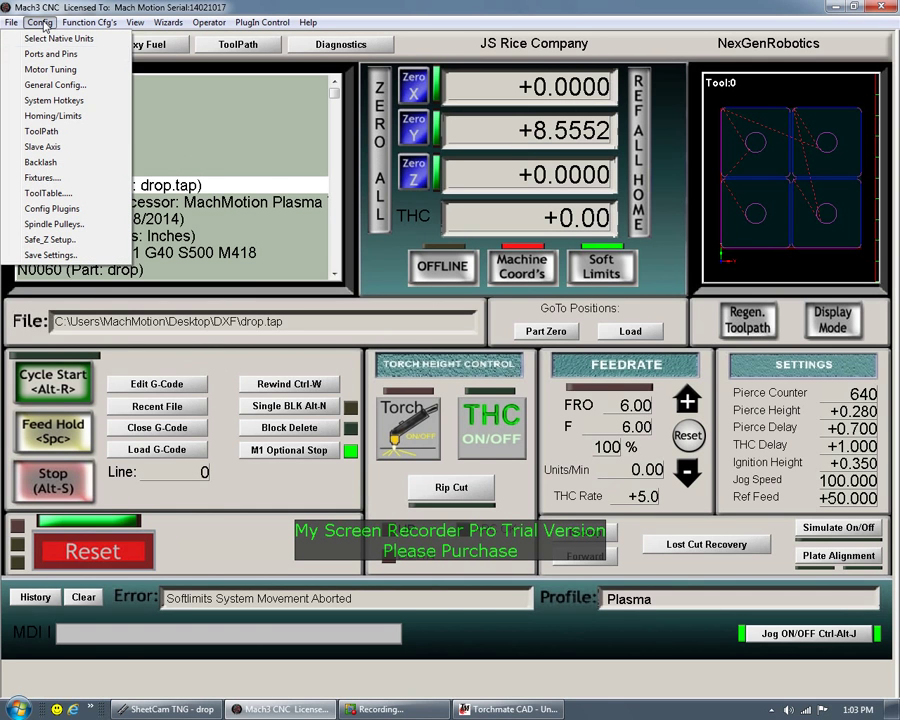
click(495, 15)
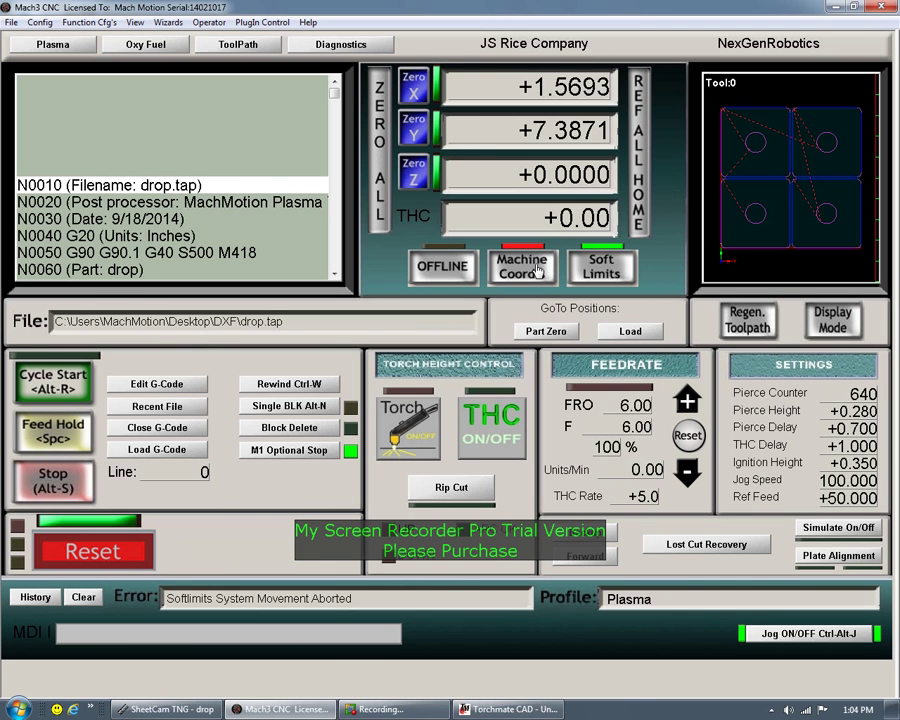
key(Right)
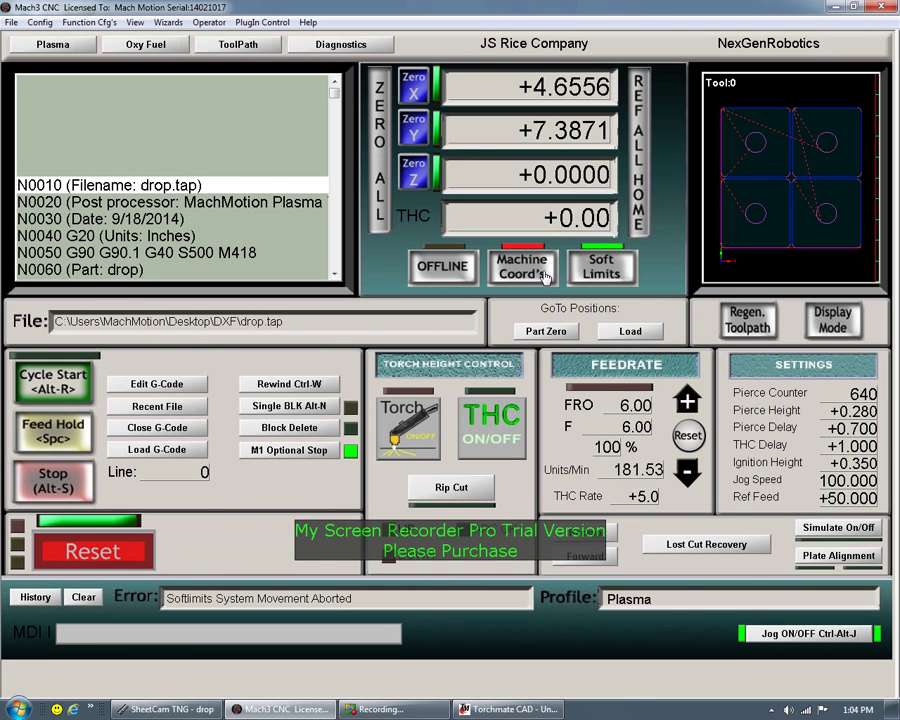
key(Right)
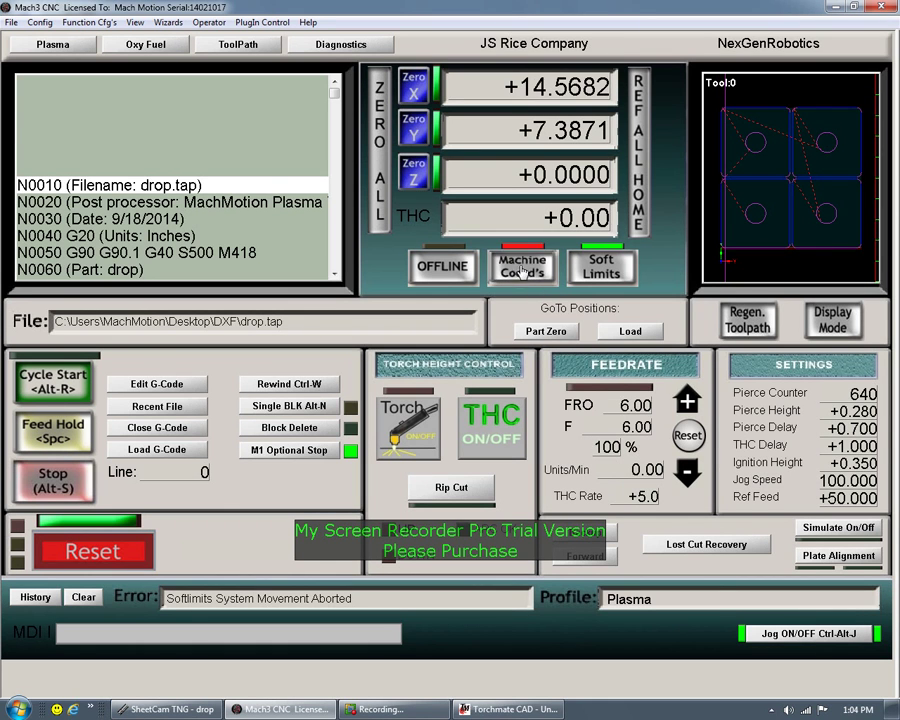
- Return to work coordinates and jog the torch in X and Y to about X 1.02, Y -10.56 in
click(519, 268)
key(Right)
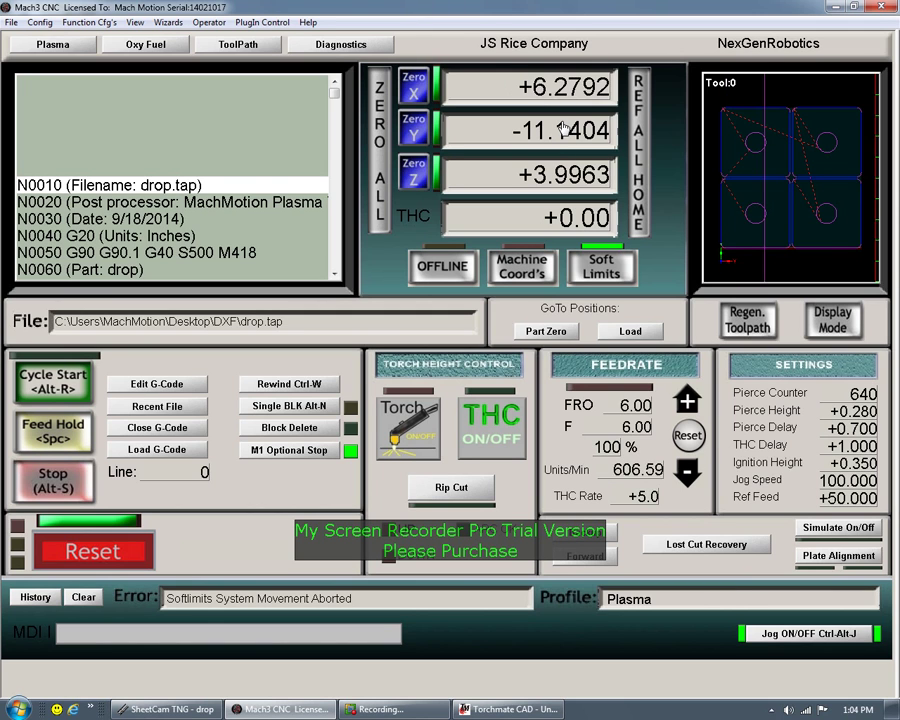
key(Up)
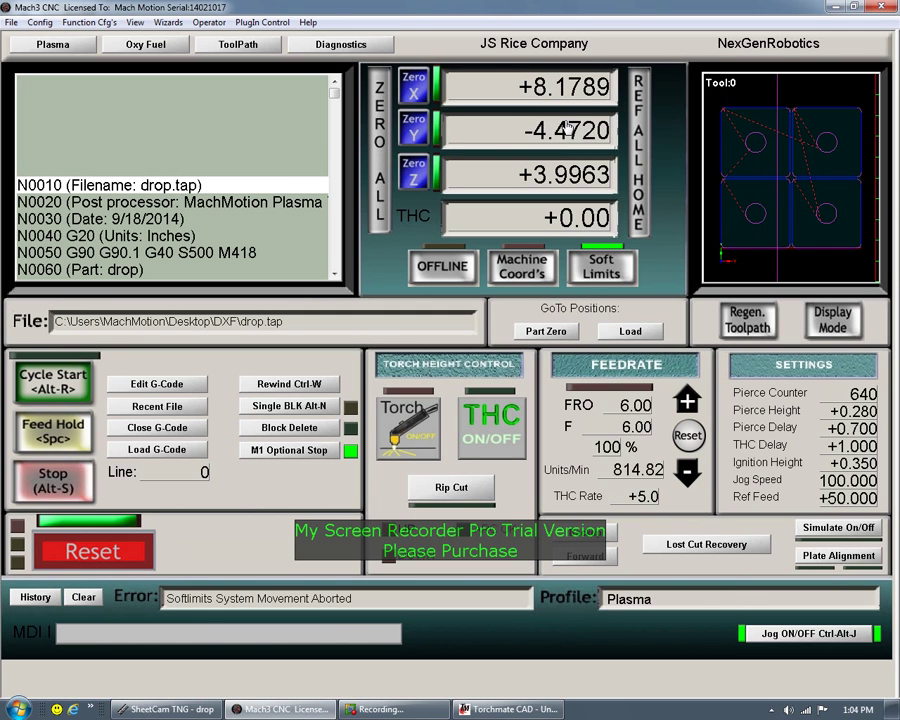
key(Down)
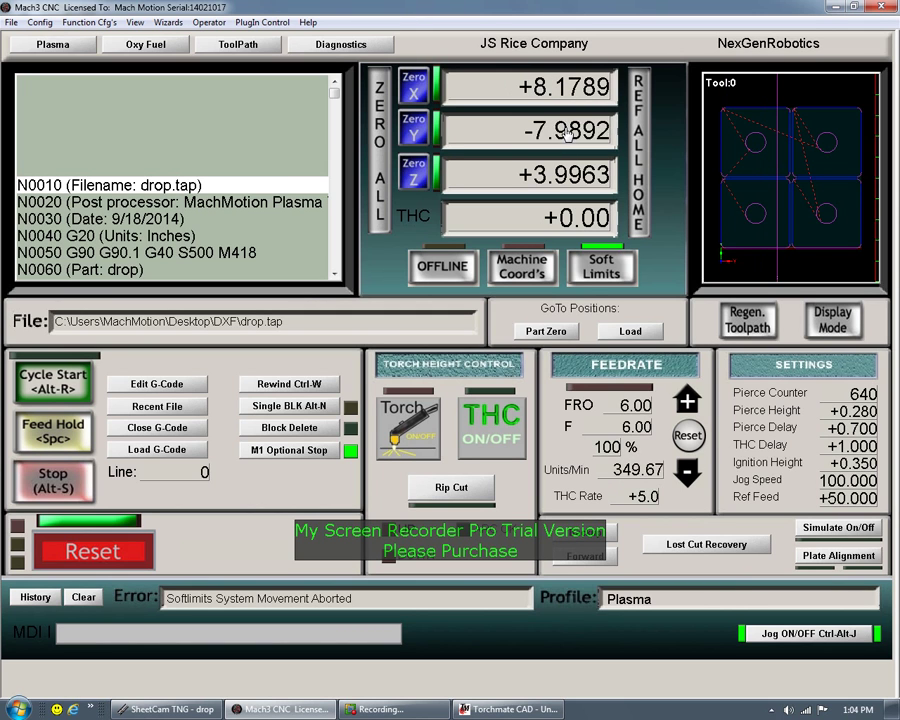
key(Up)
key(Down)
key(Up)
key(Down)
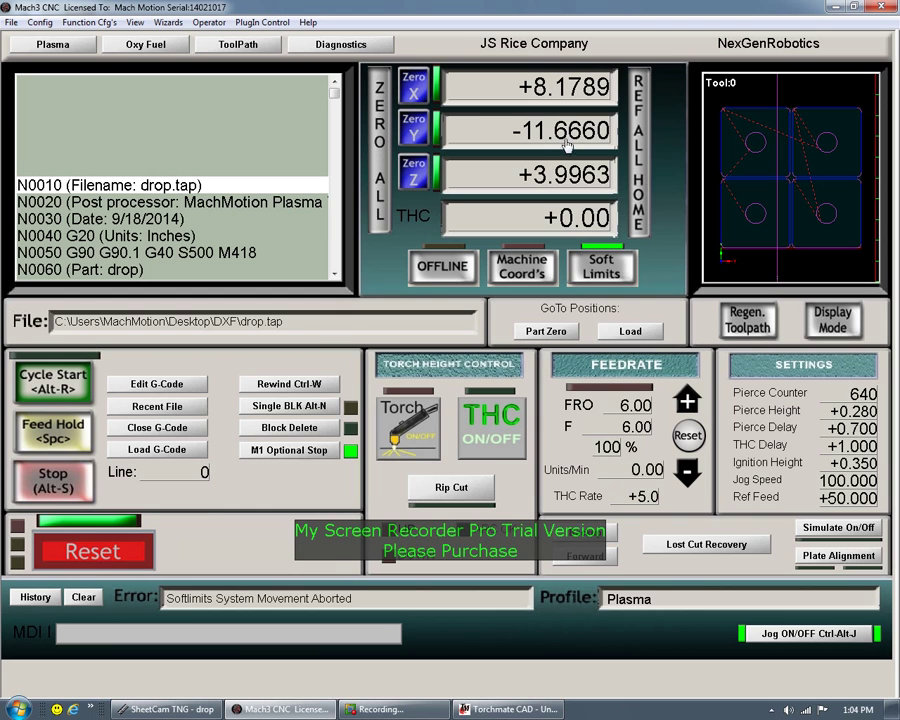
key(Up)
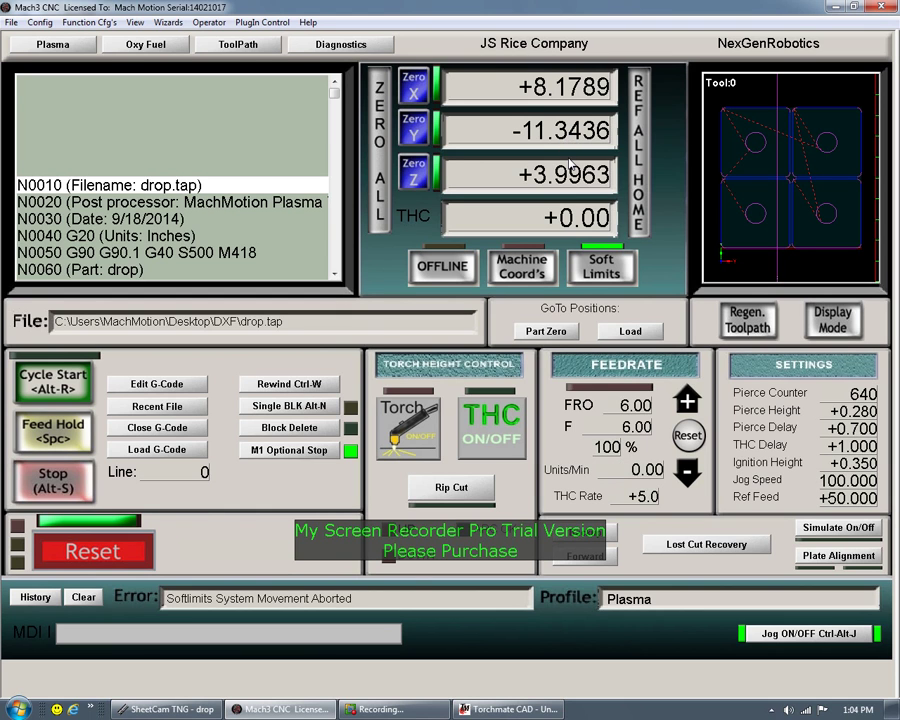
key(Down)
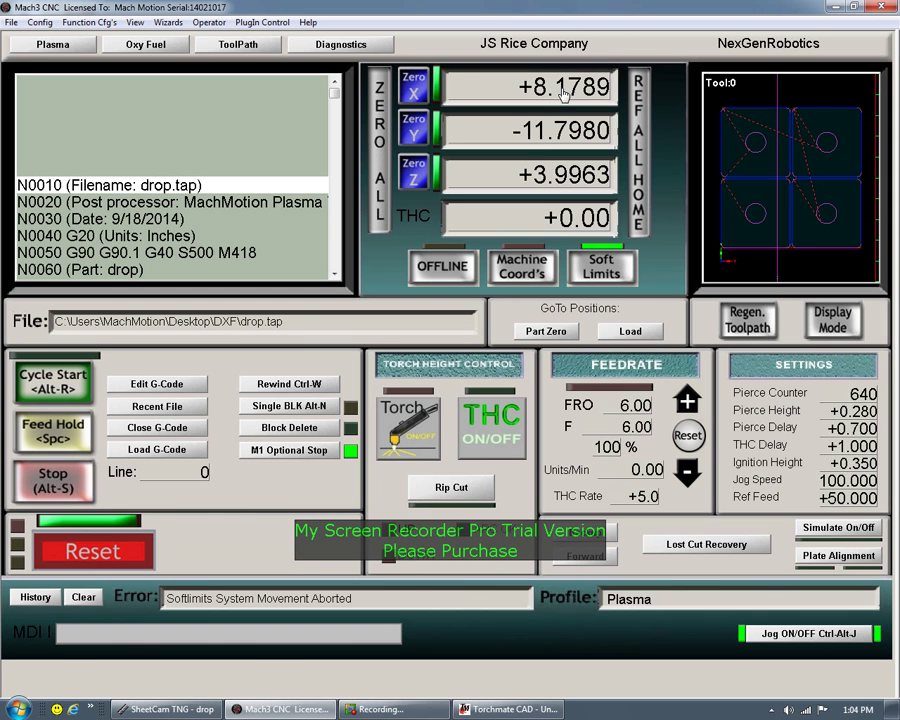
key(Up)
key(Left)
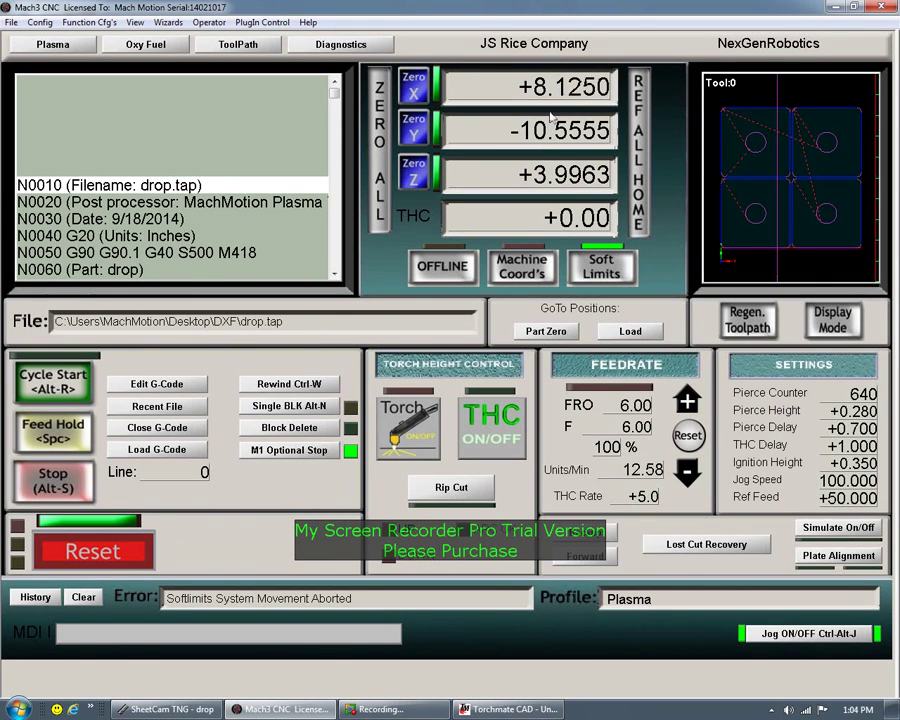
key(Left)
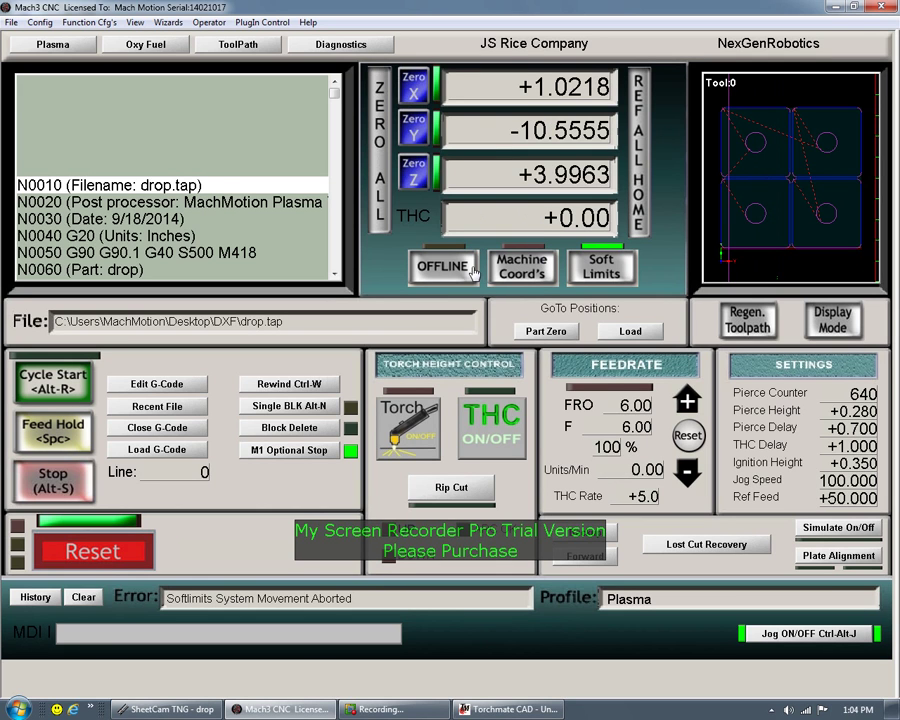
- Check the torch position in machine coordinates, return to work coordinates, and zero the axes at the current location
click(536, 258)
click(527, 265)
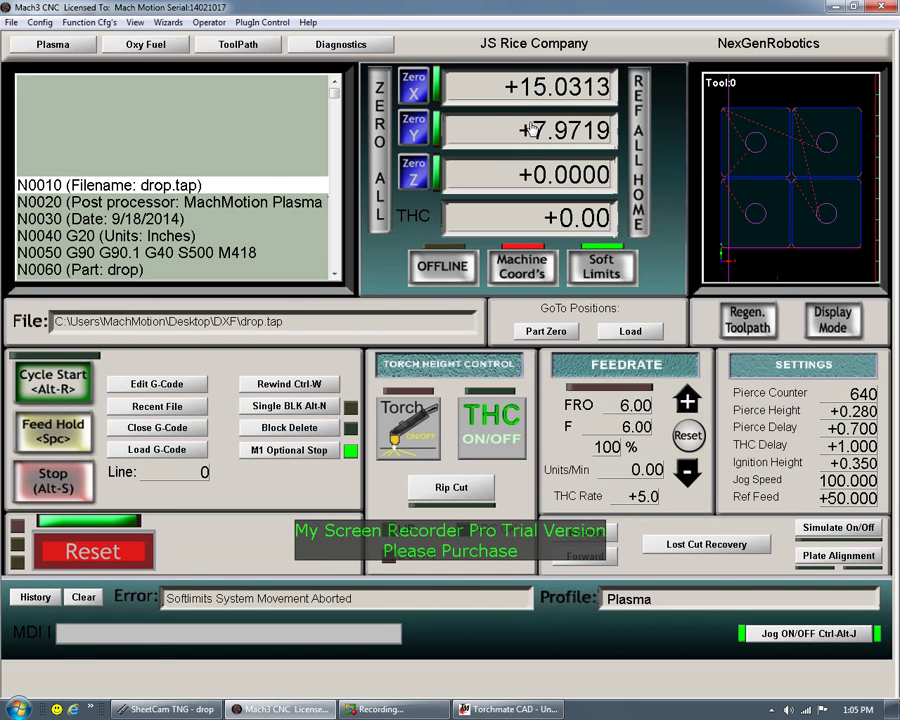
click(521, 262)
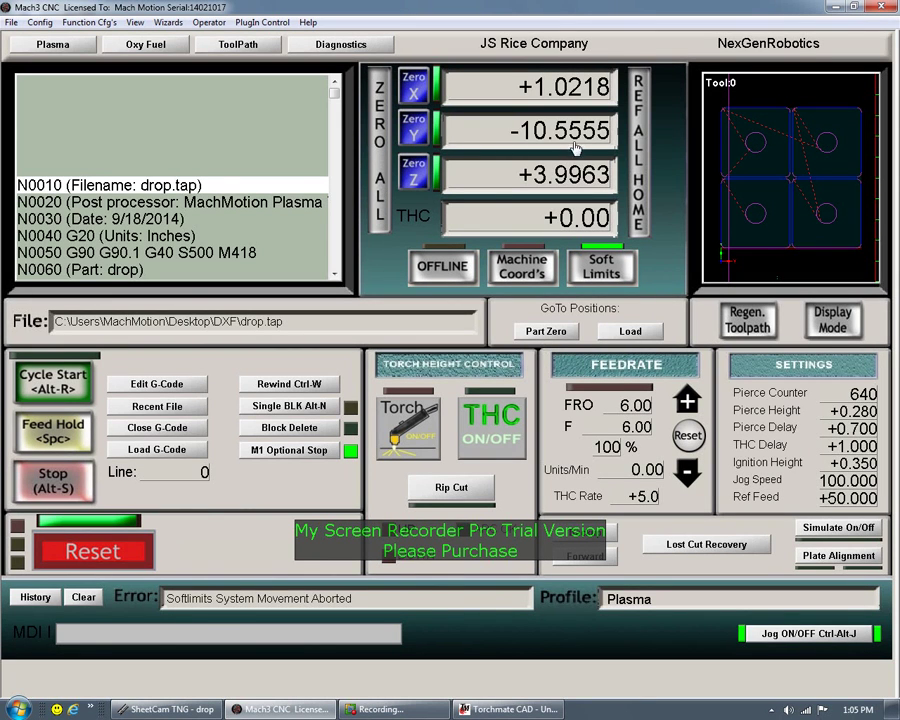
click(380, 190)
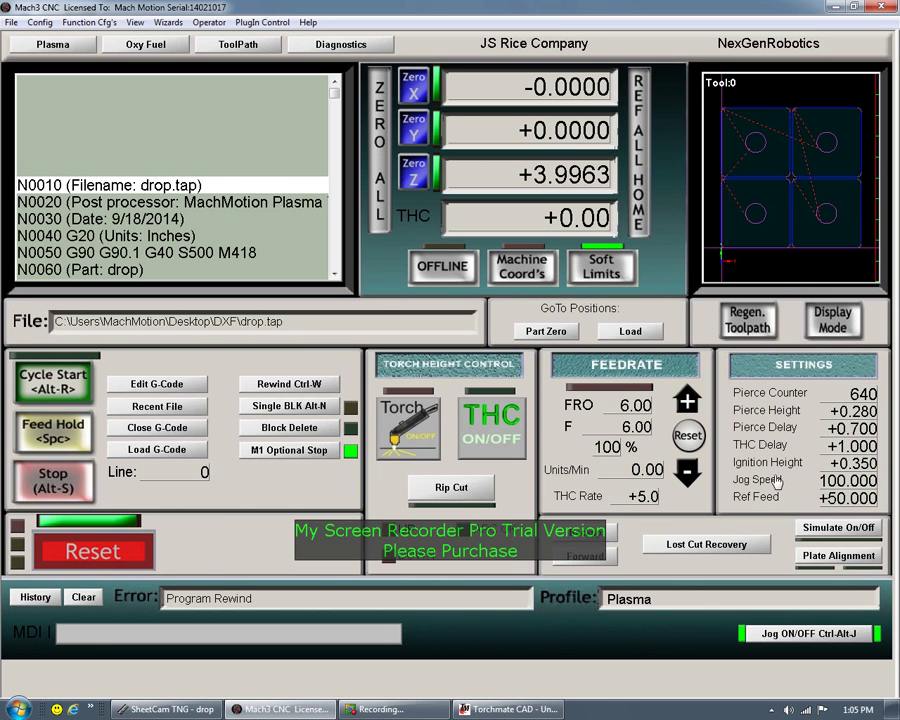
- Try a new plate alignment from the zero point to a second position at about X 20.76, Y 1.88 in, and turn the alignment off
click(848, 558)
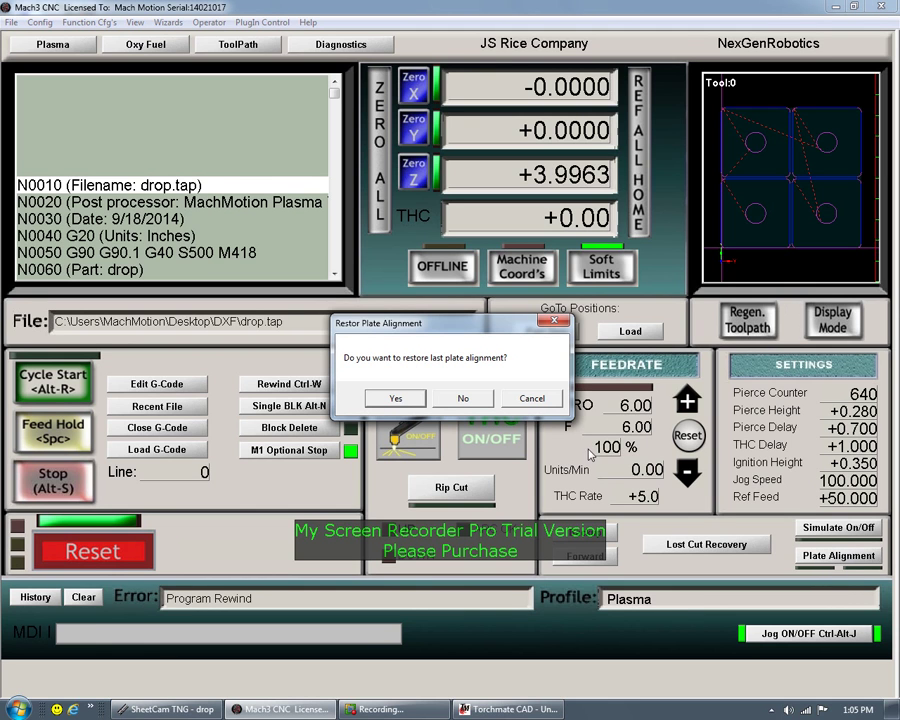
click(465, 399)
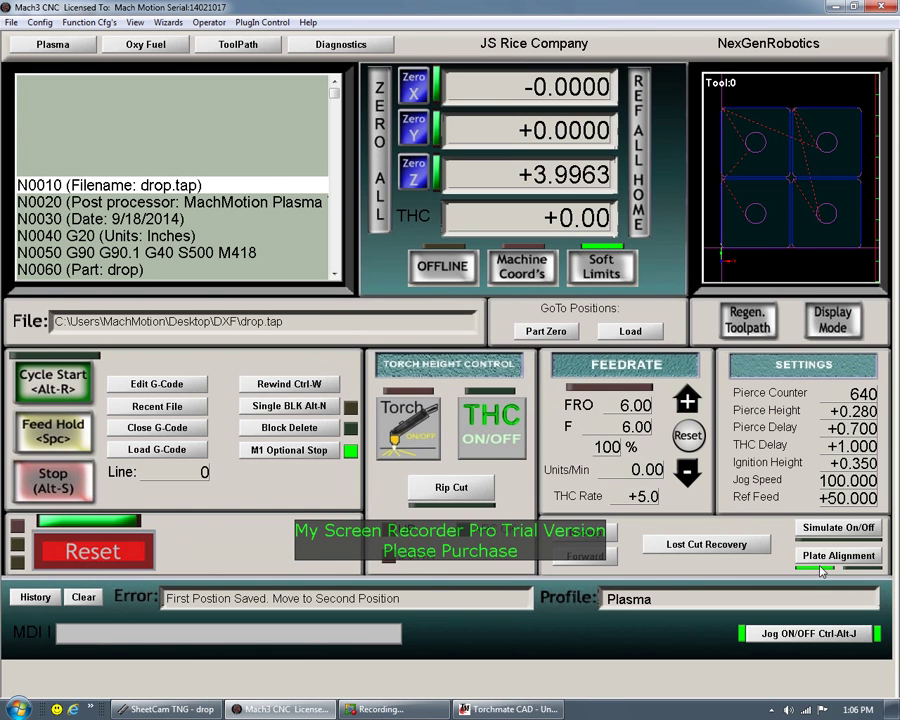
key(Right)
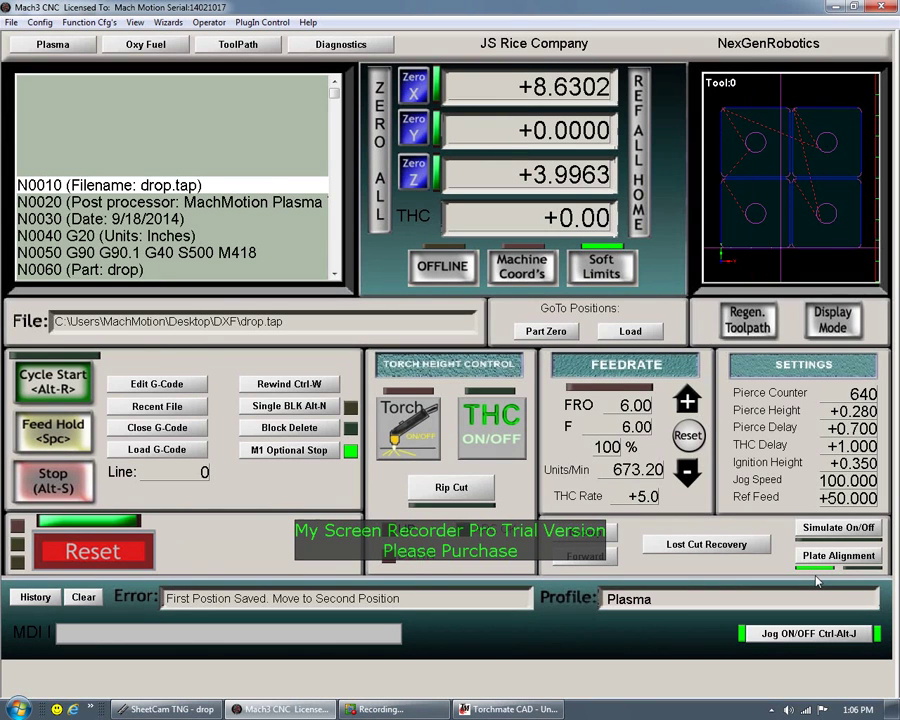
key(Right)
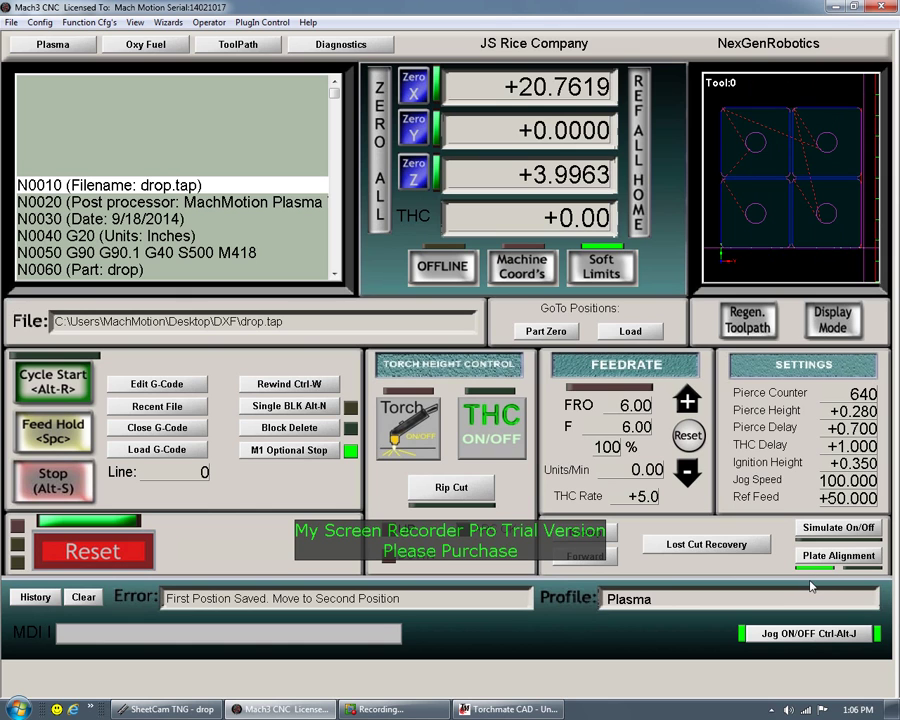
key(Up)
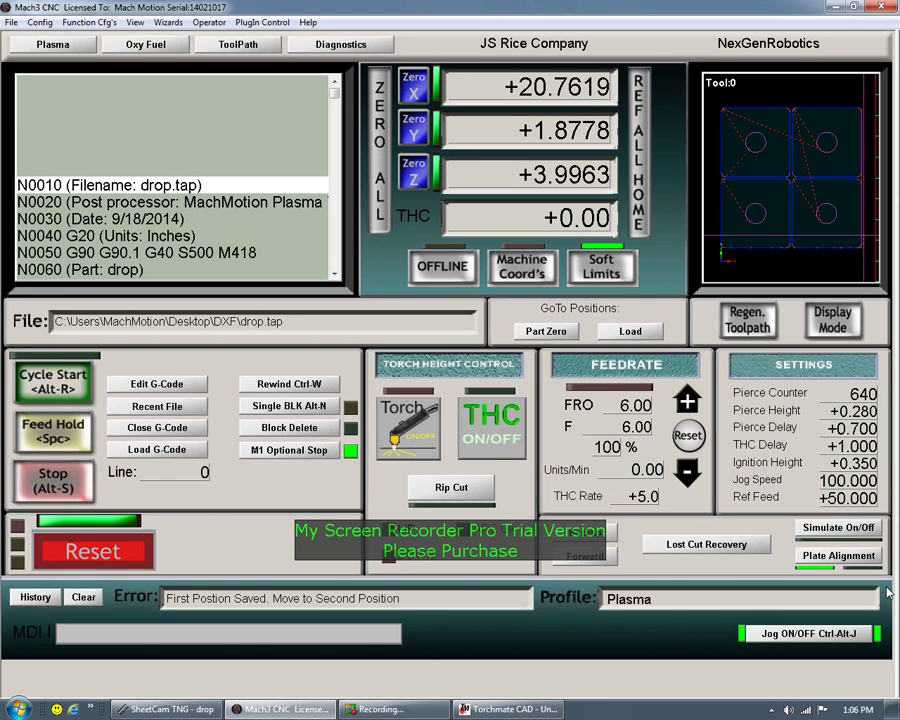
click(838, 558)
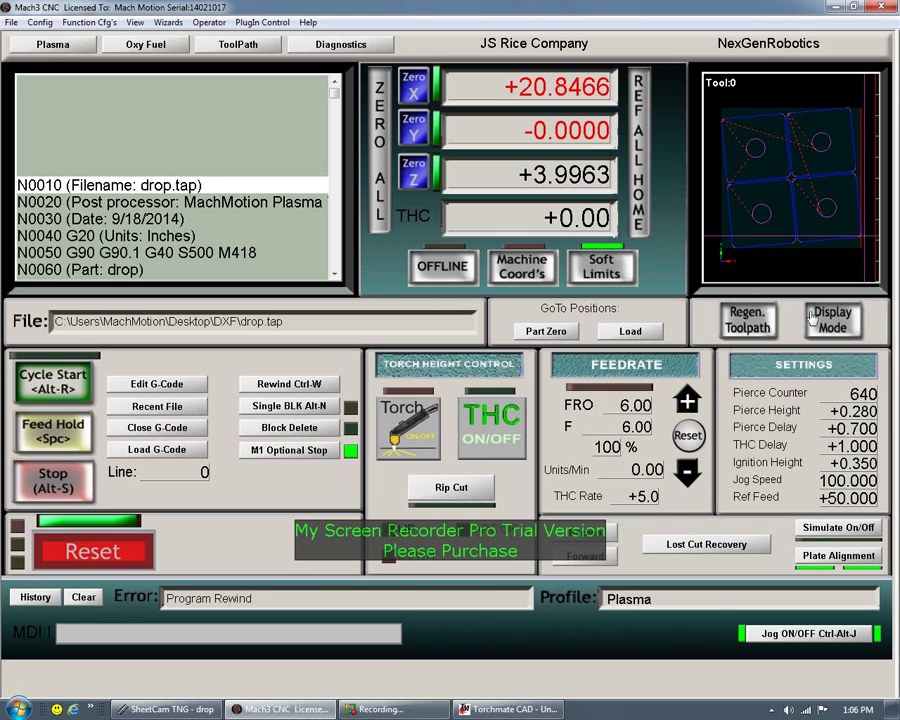
click(840, 556)
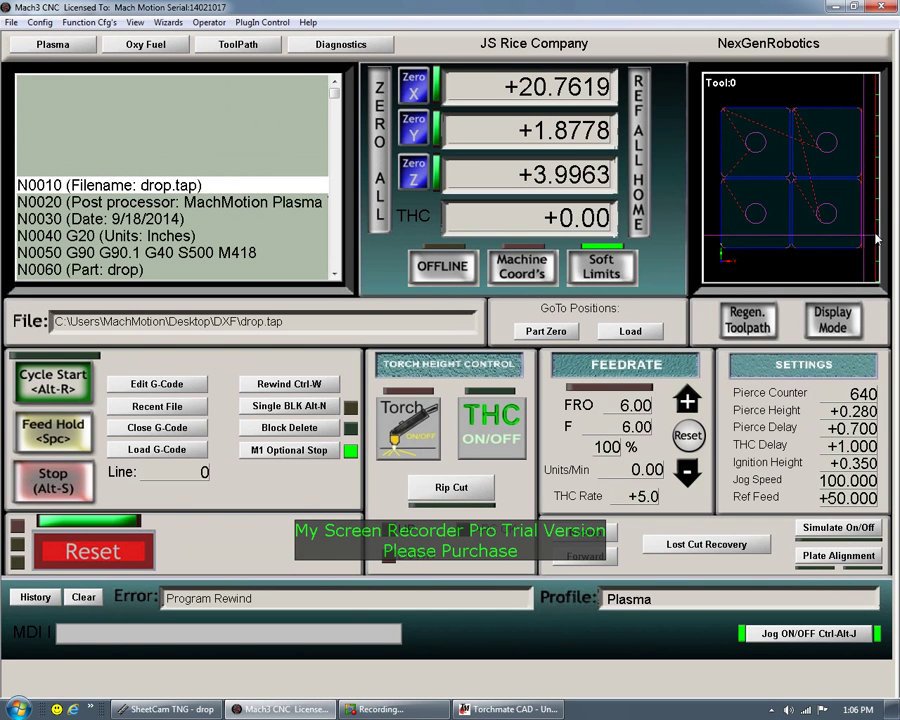
- Restore the last plate alignment, turn it off, and restore it again so the nested toolpath is rotated to the plate
click(815, 560)
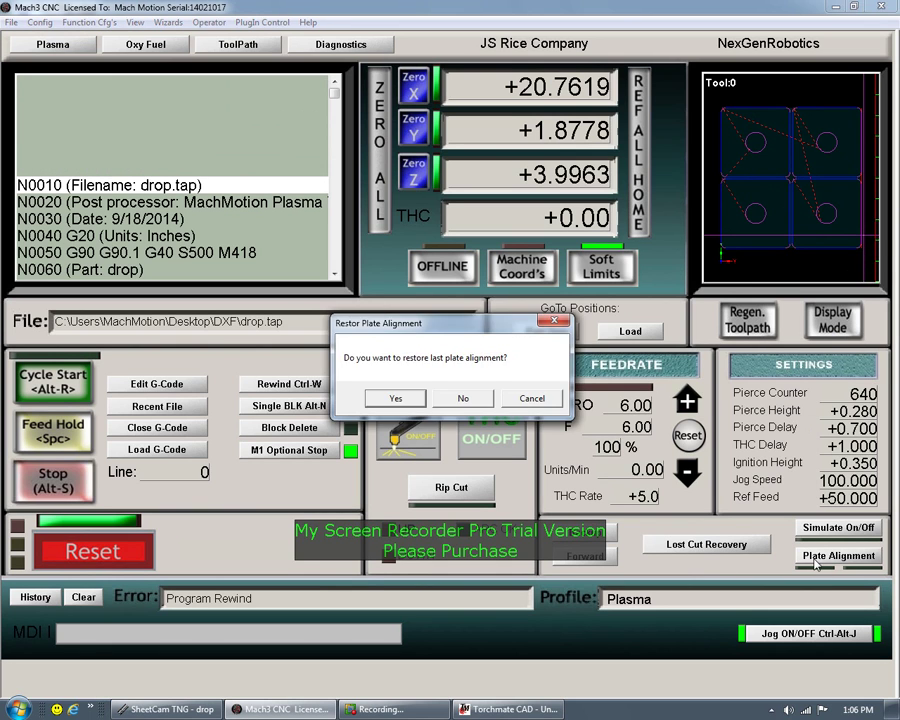
click(409, 401)
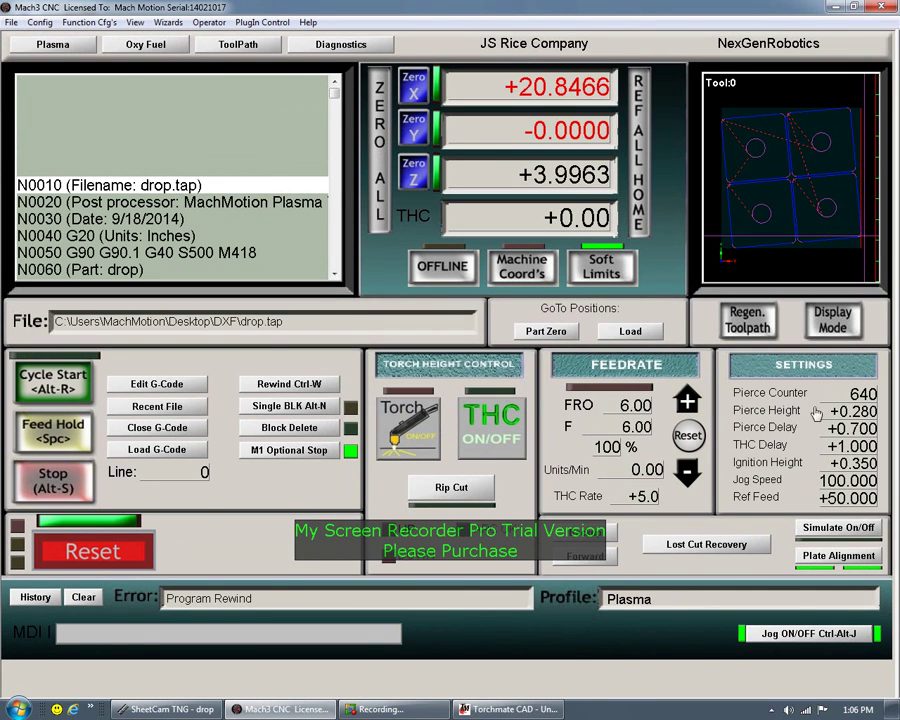
click(812, 556)
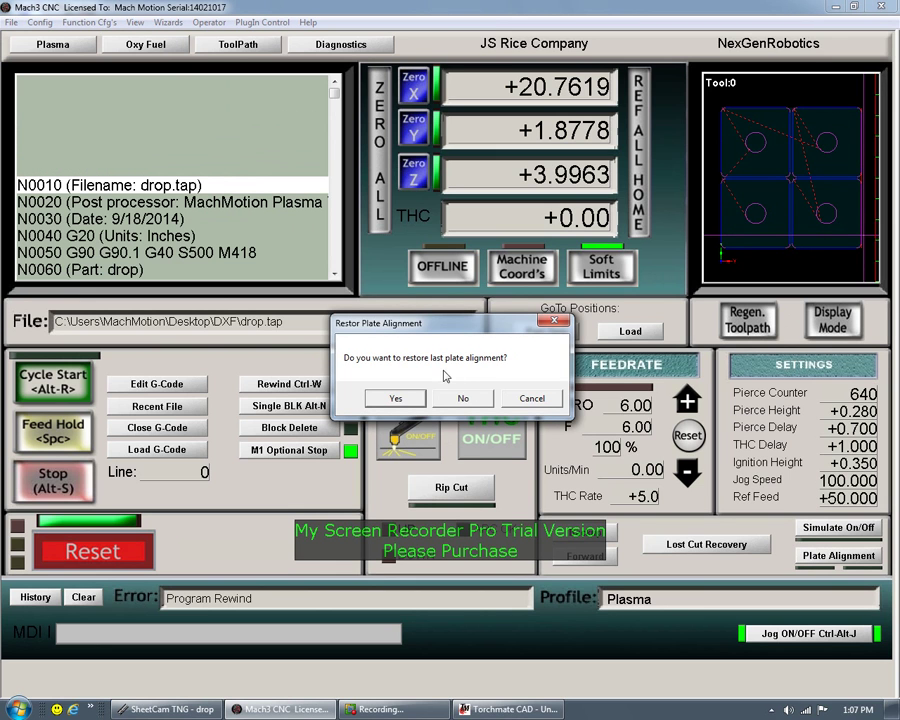
click(396, 398)
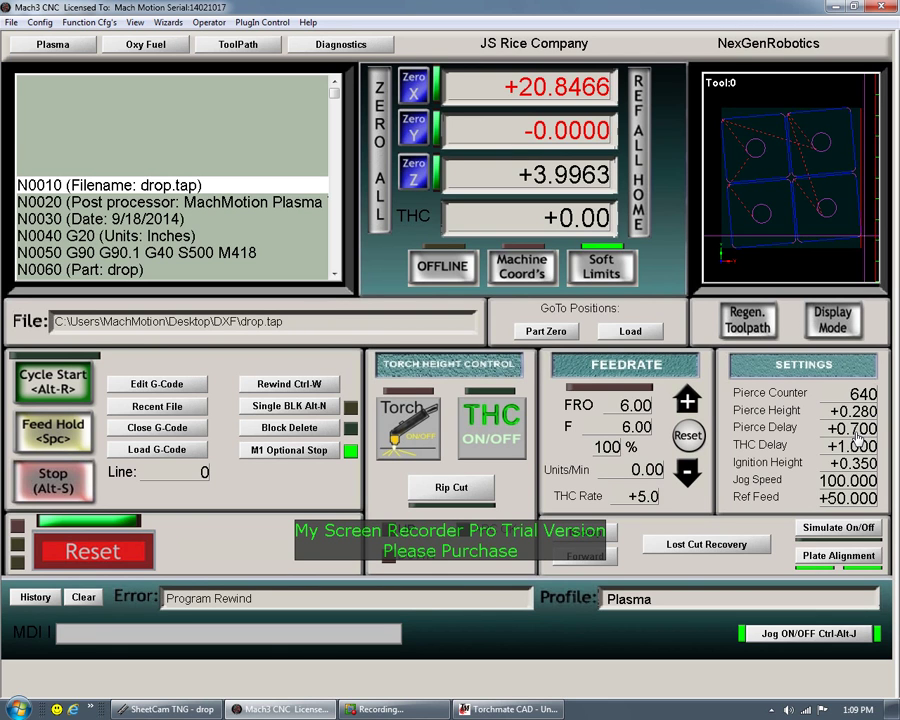
- Set the pierce delay to 0.3
click(856, 430)
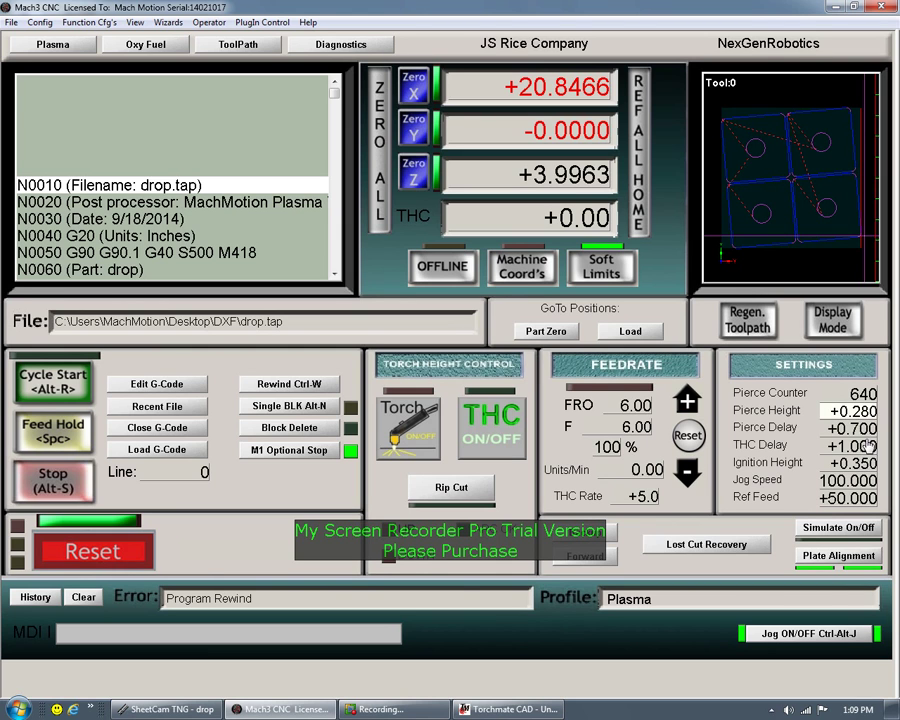
text(0.3)
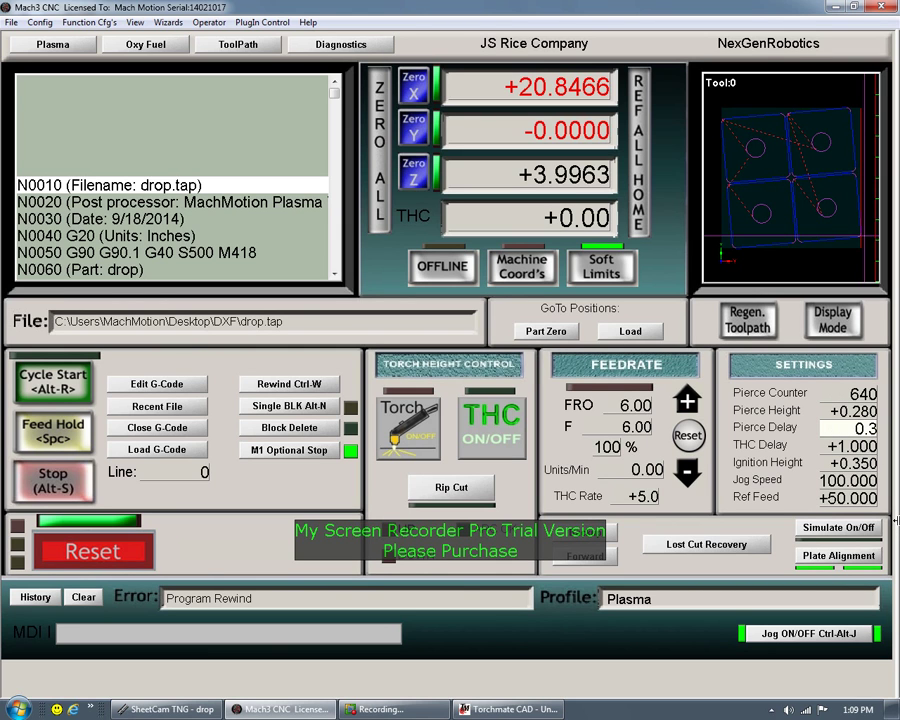
key(Return)
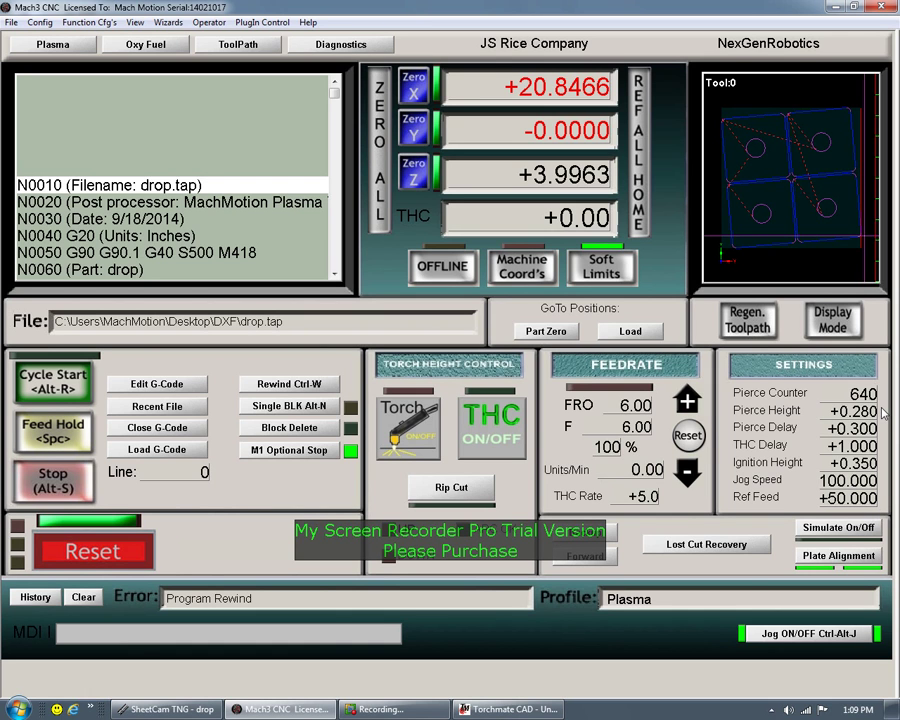
- Go through the THC delay, jog speed and reference feed settings, and turn on torch height control
click(860, 444)
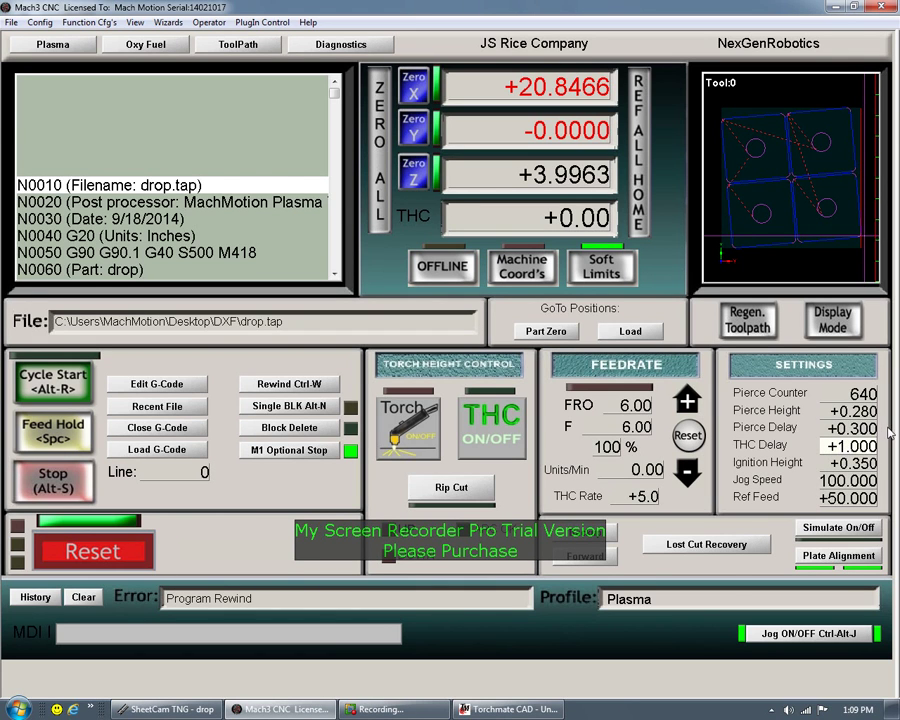
click(848, 482)
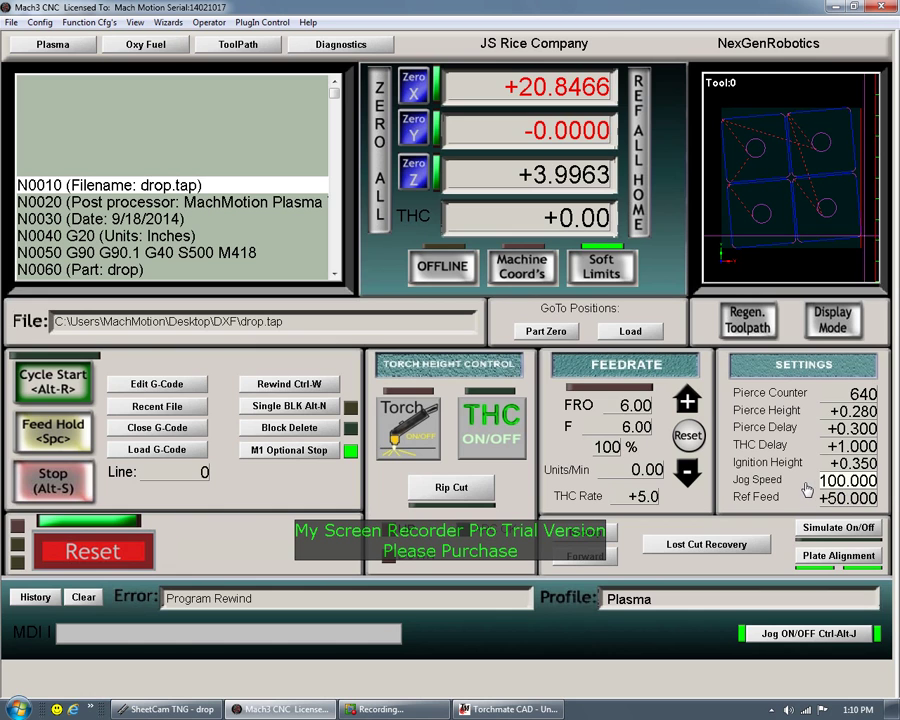
click(860, 506)
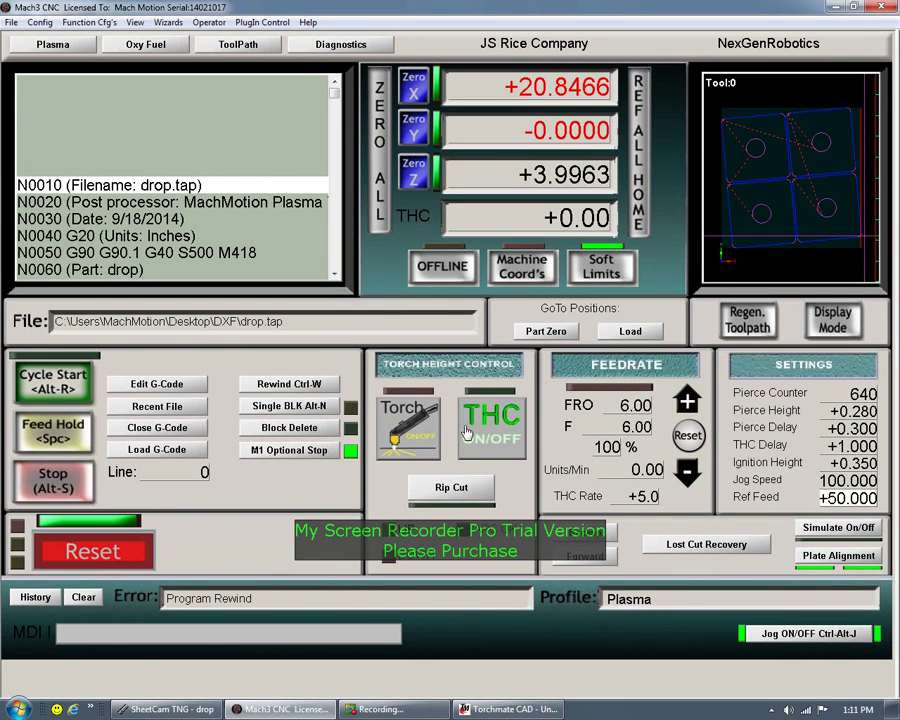
click(497, 432)
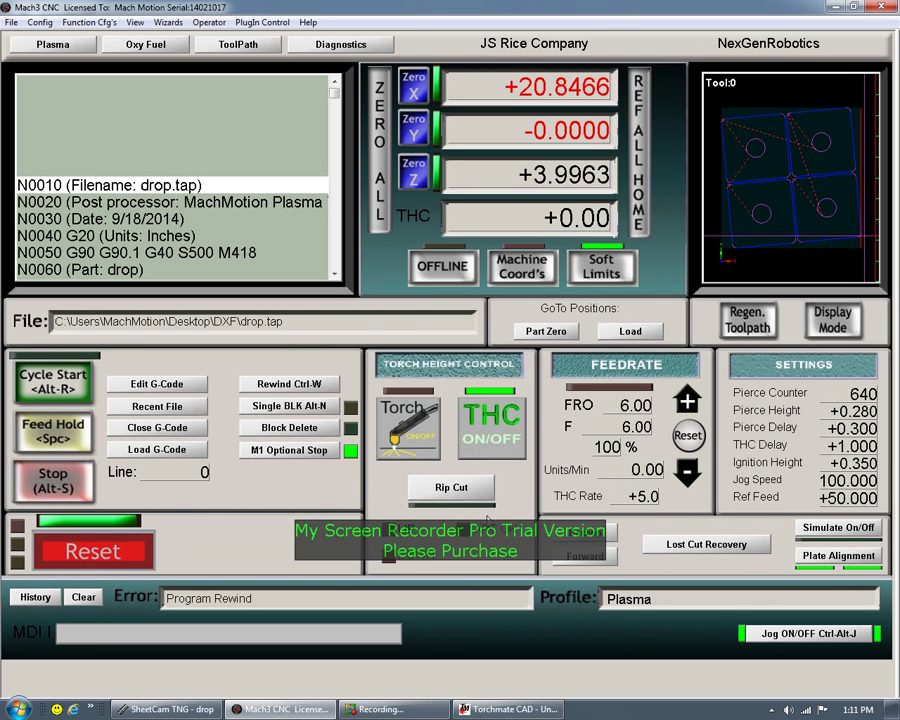
click(469, 488)
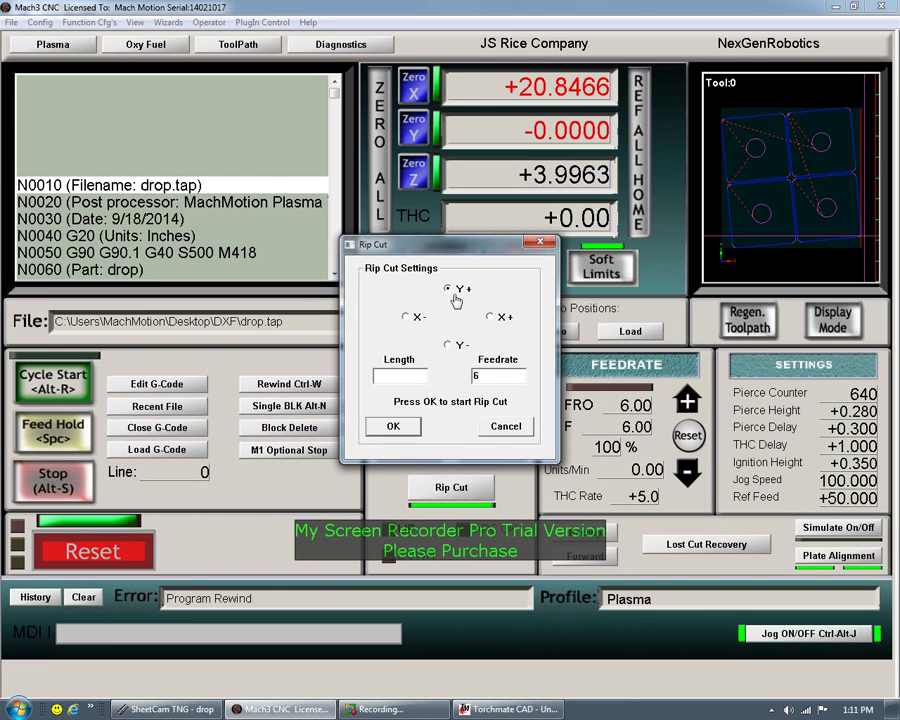
click(406, 317)
click(448, 289)
click(505, 427)
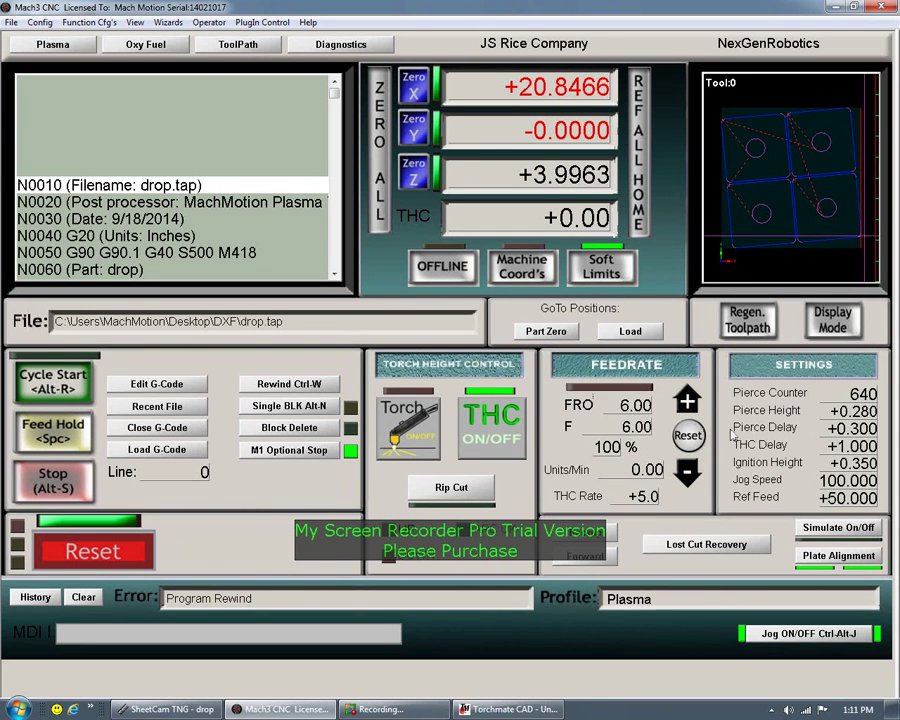
- Examine the nested parts' location within the full table display, and return to the close-up toolpath display
click(833, 322)
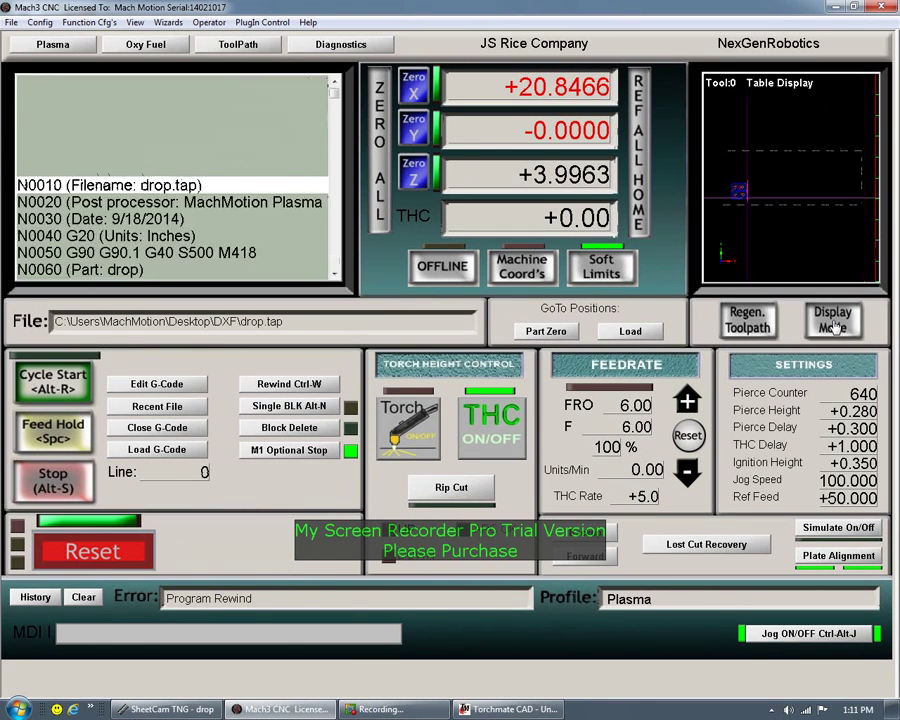
click(833, 322)
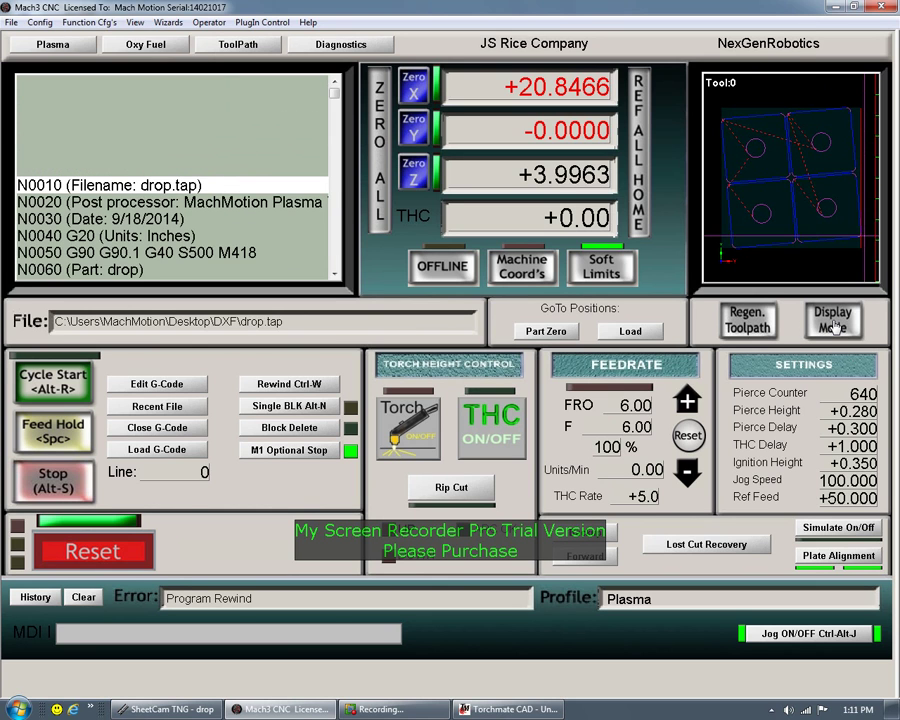
click(833, 322)
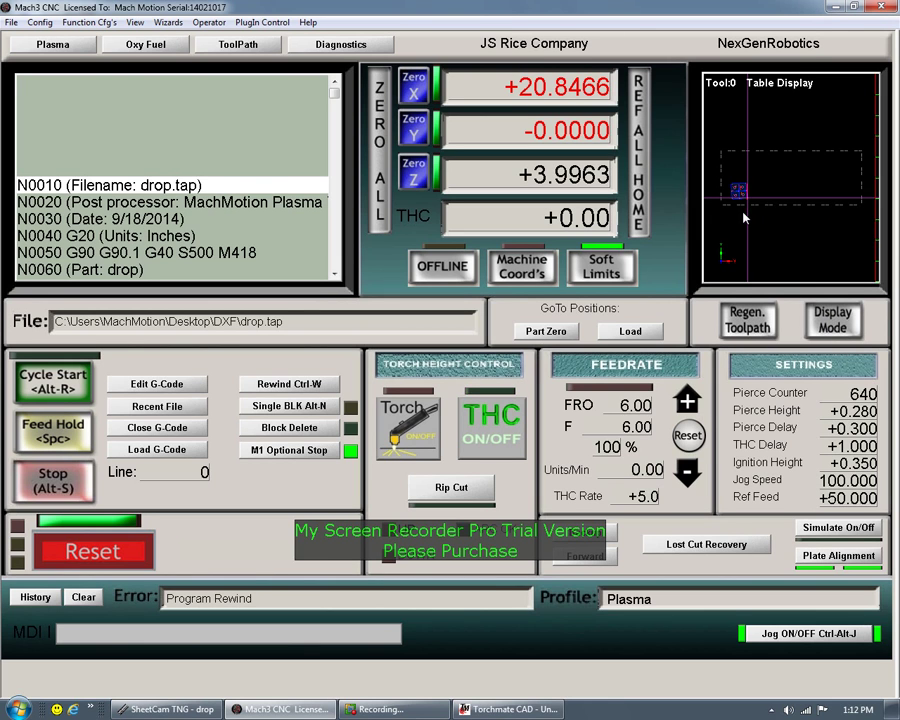
click(834, 320)
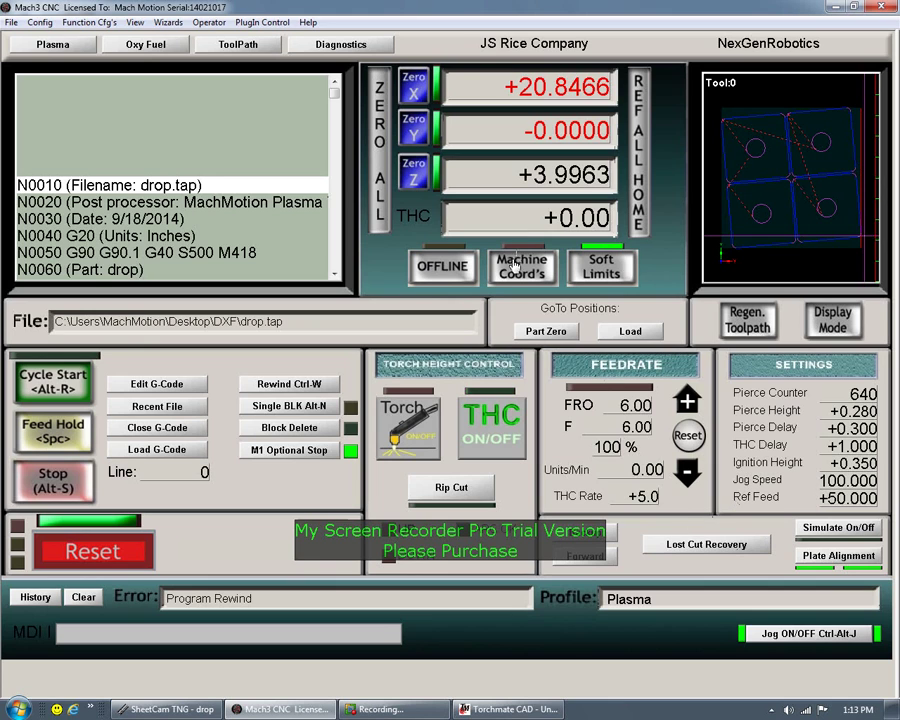
- Set the Z rapid height to 2.5 in the diagnostics settings
click(322, 47)
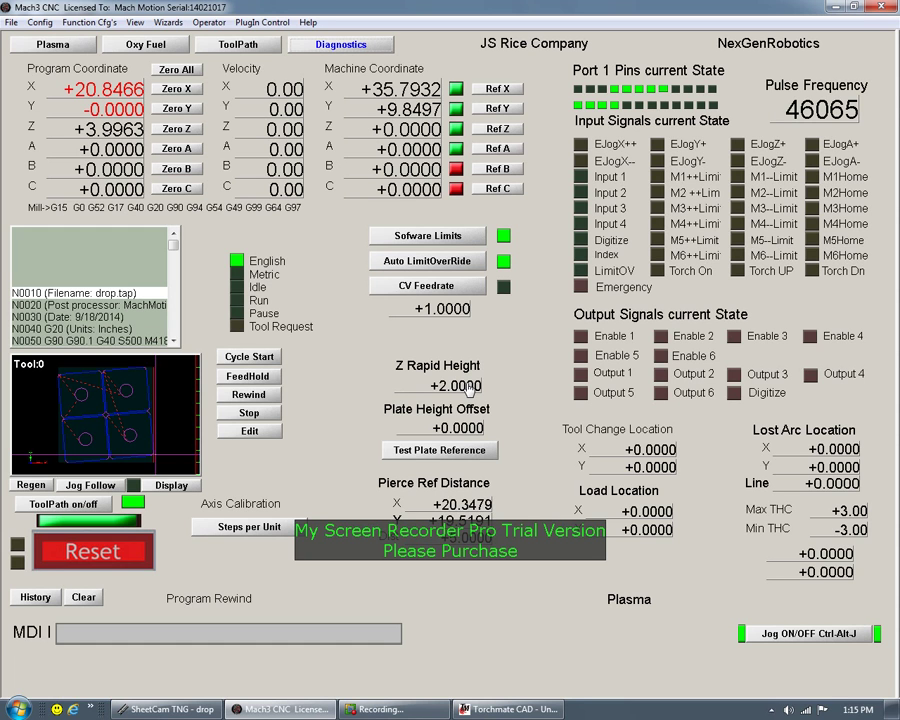
click(470, 391)
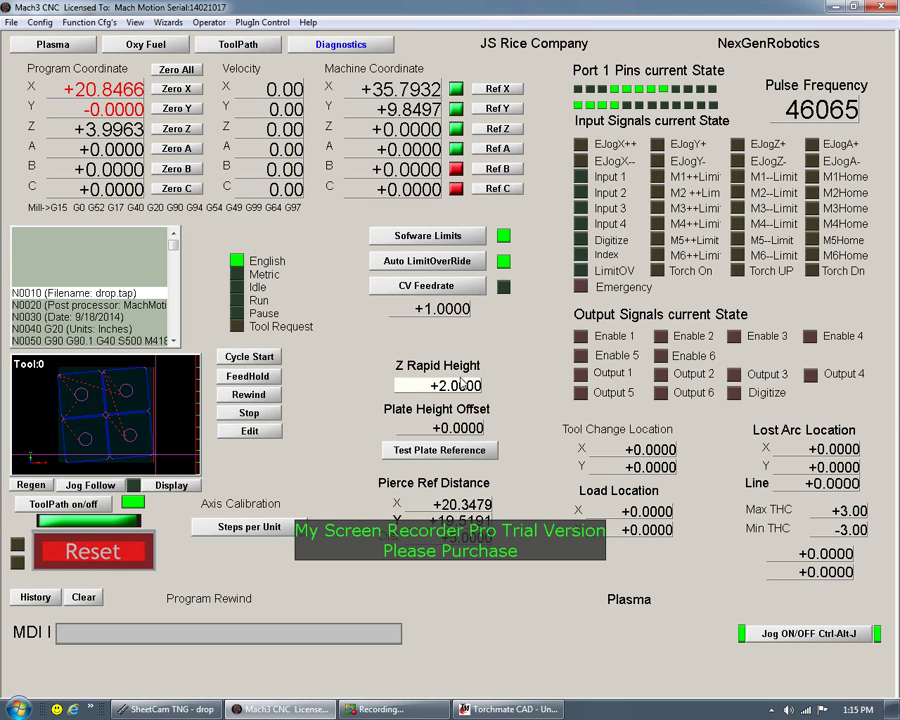
text(2.5)
key(Return)
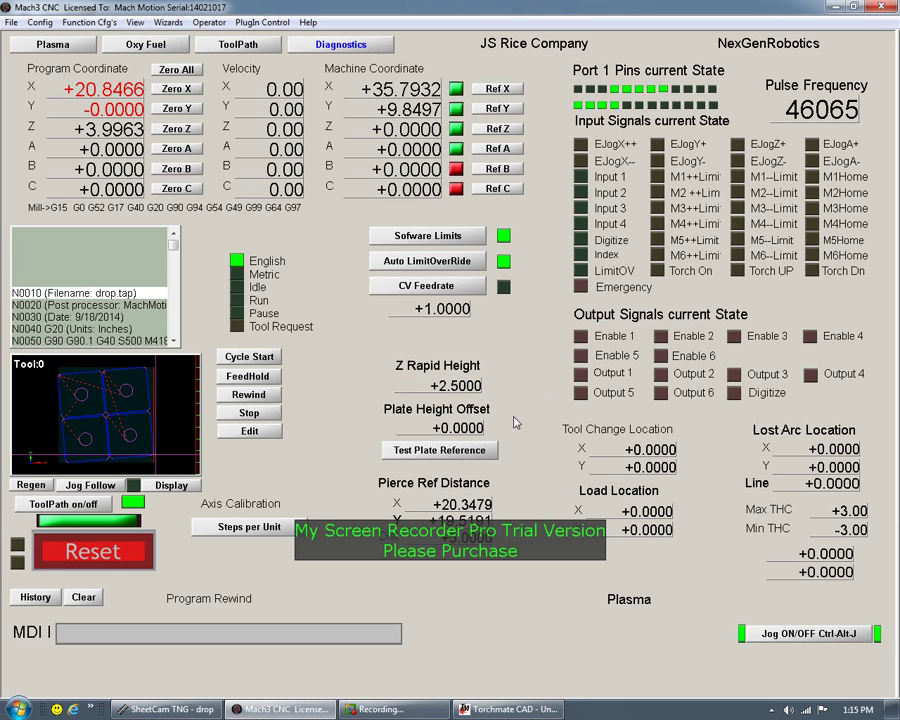
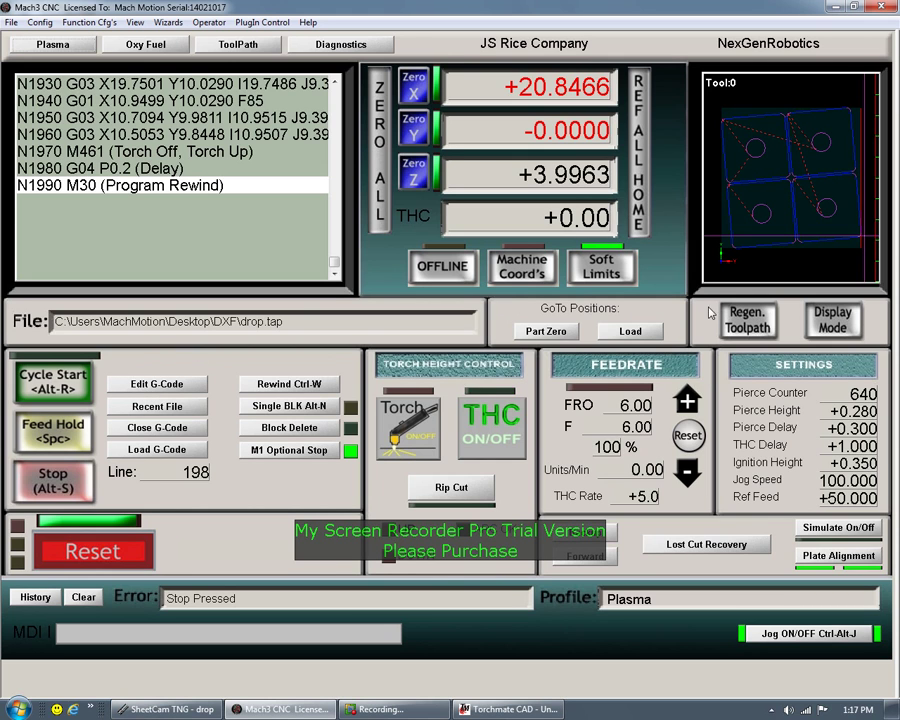
- Try to raise the feedrate override
click(688, 403)
click(684, 403)
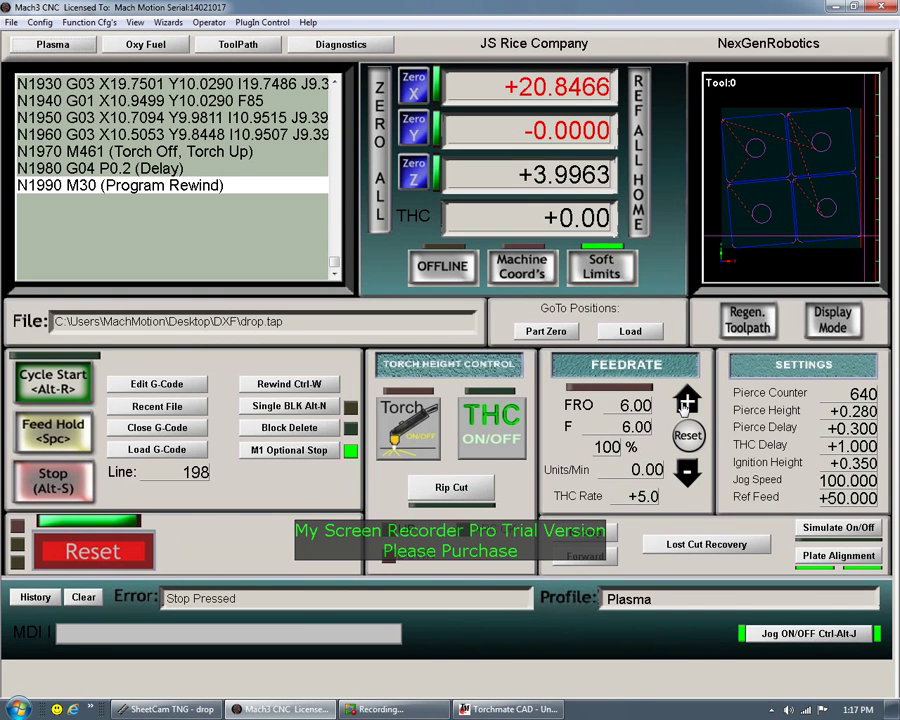